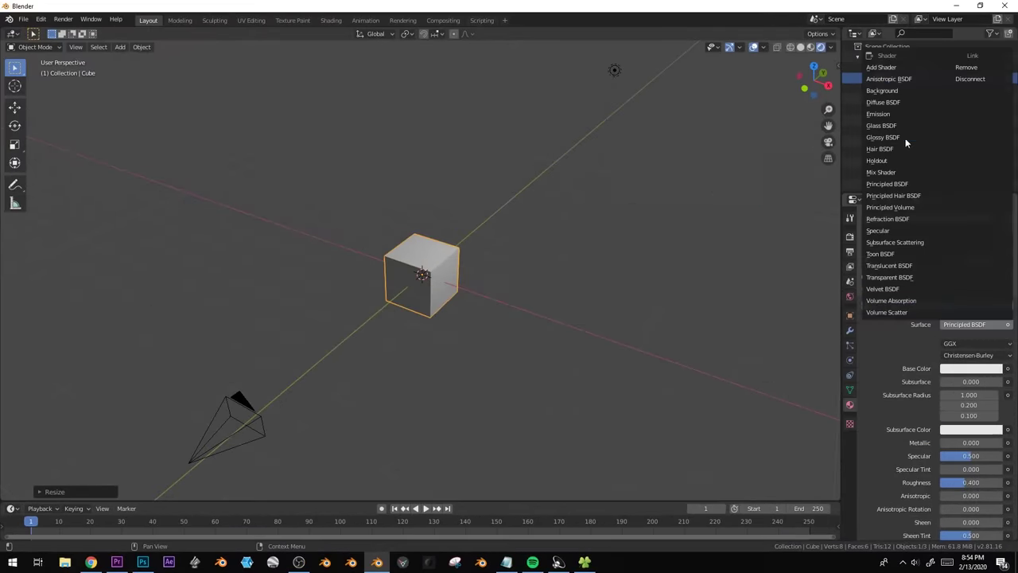
# Give the cube a cyan Emission surface and enable Bloom in the render settings.
pyautogui.click(893, 115)
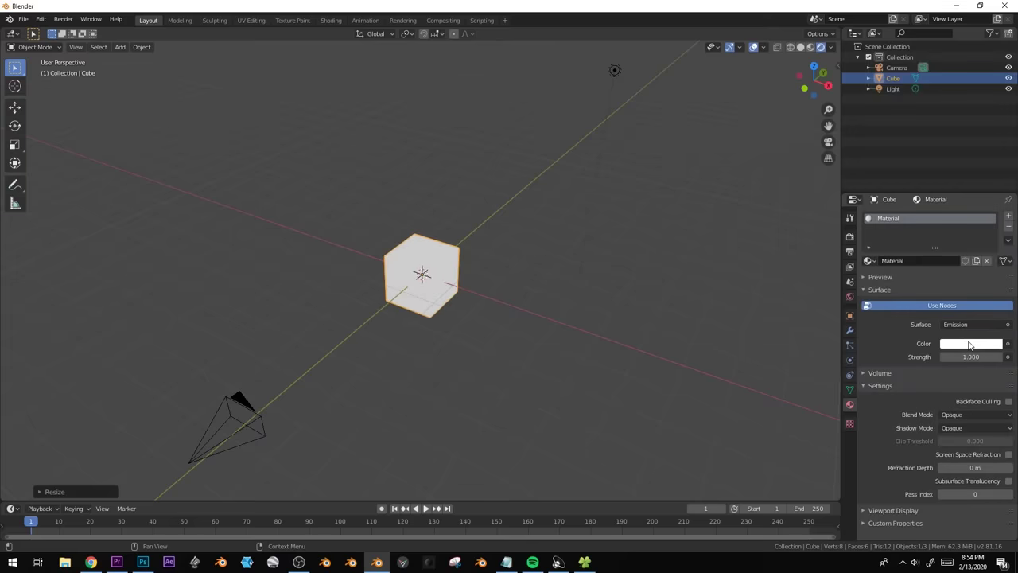
pyautogui.click(969, 345)
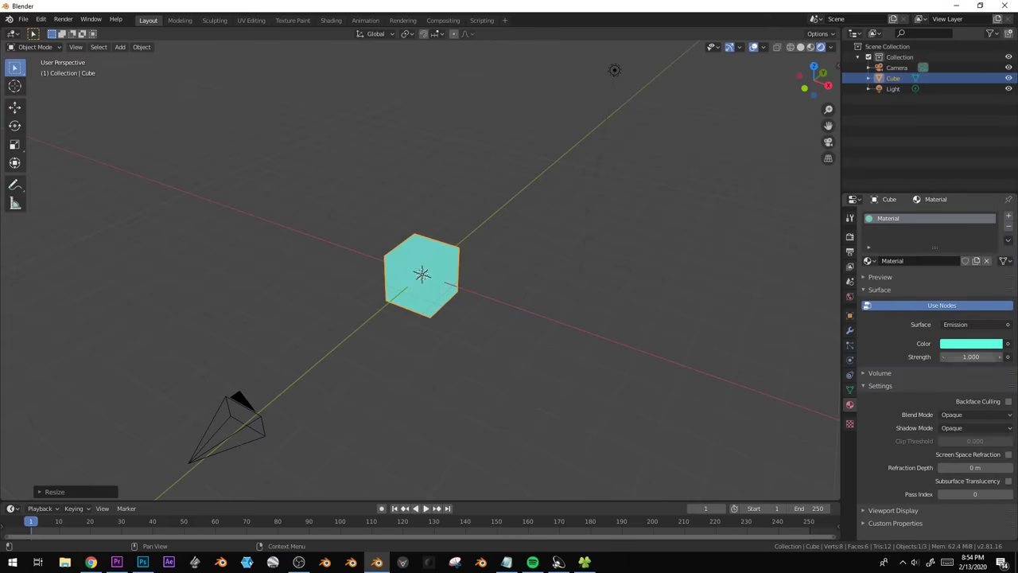
pyautogui.write('22.000')
pyautogui.click(850, 237)
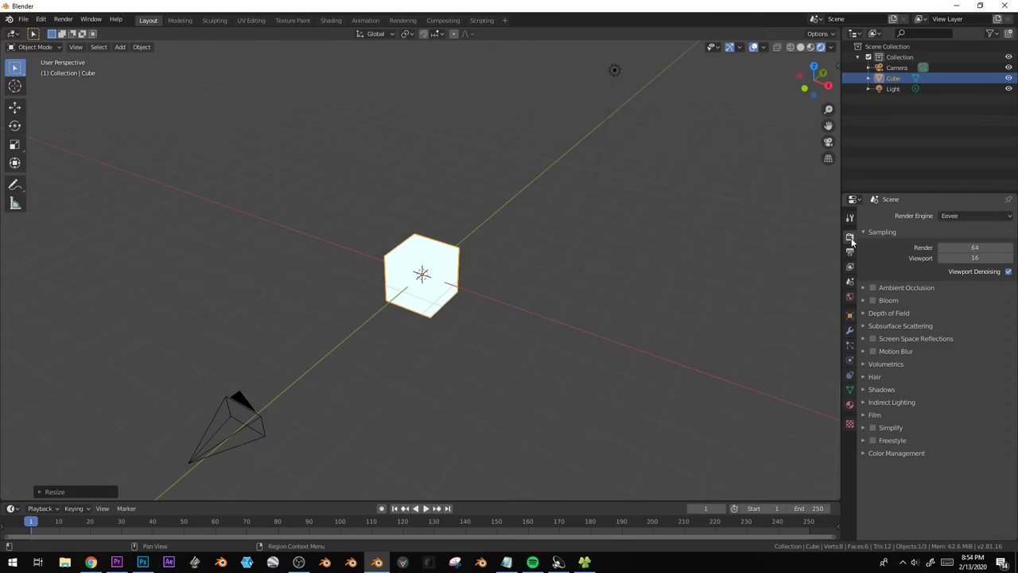
pyautogui.click(872, 300)
# Stretch the cube vertically into a tall blade and view it through the scene camera.
pyautogui.moveTo(734, 312); pyautogui.dragTo(480, 292, button='middle')
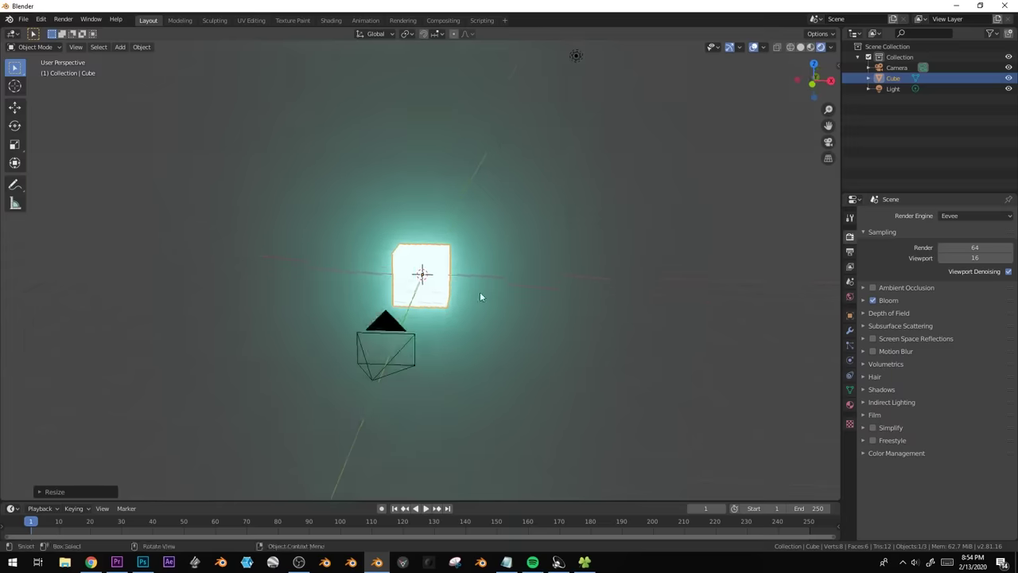
pyautogui.press('s')
pyautogui.press('z')
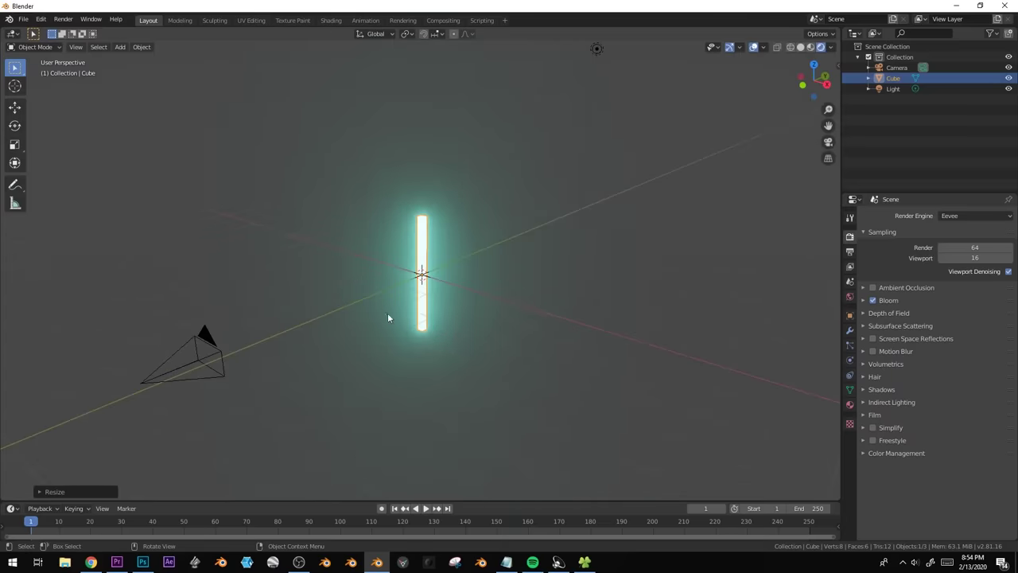
pyautogui.press('KP_0')
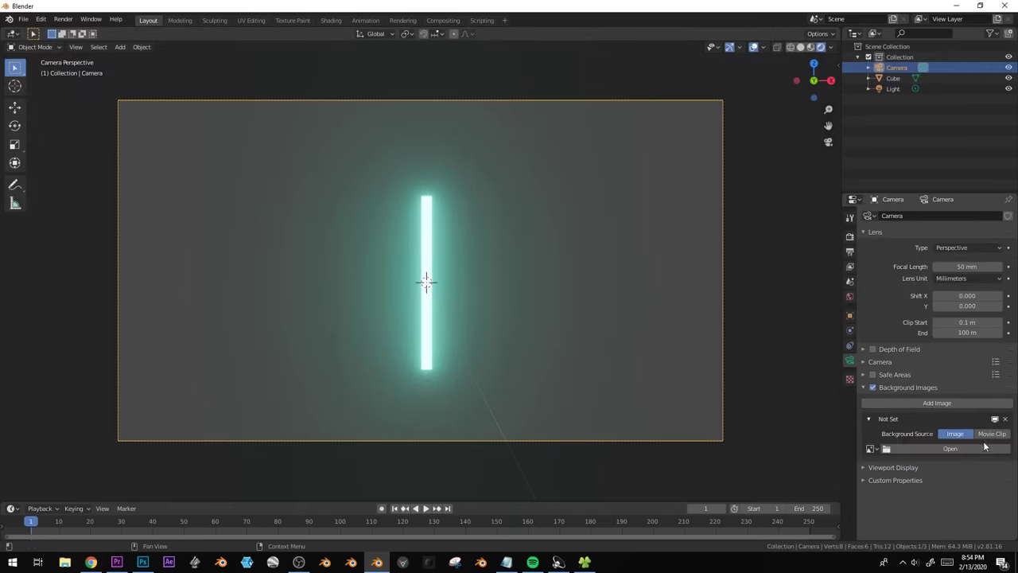
# Try roto.mp4 as the camera background footage, then remove it again.
pyautogui.click(985, 448)
pyautogui.scroll(-3, 960, 474)
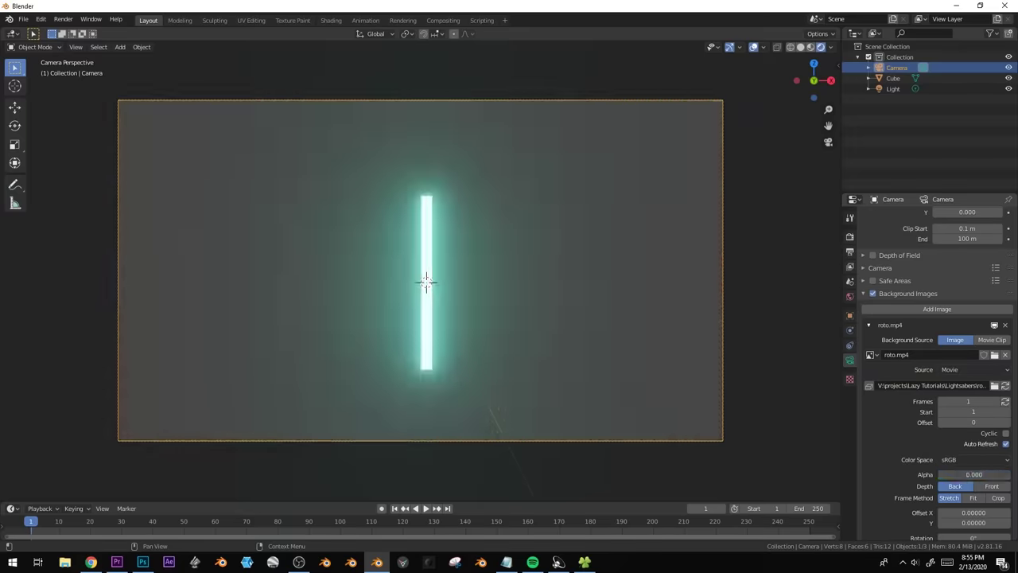
pyautogui.click(1004, 324)
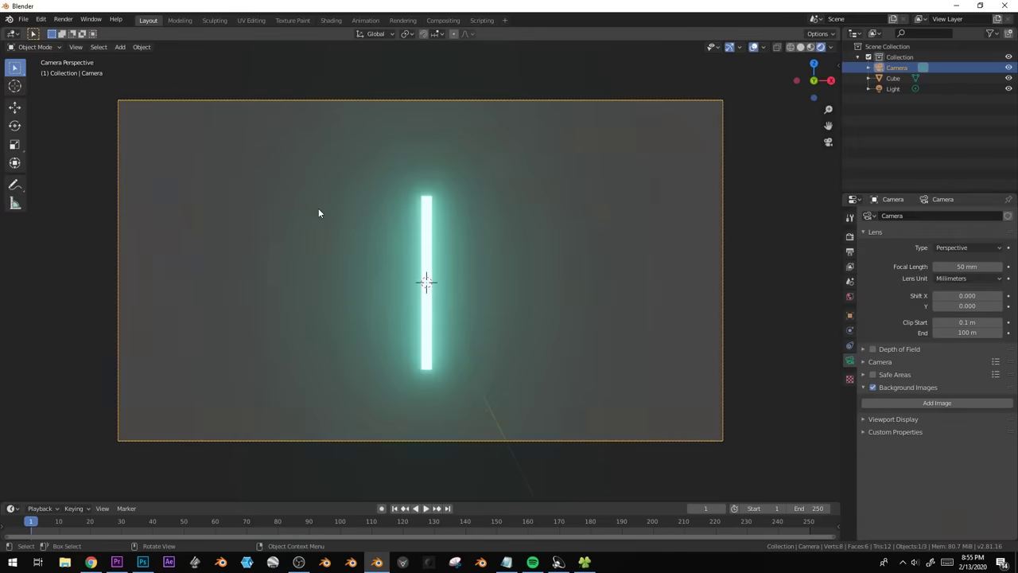
pyautogui.hotkey('shift', 'a')
# Add a plane, rotate it upright and move it to the centre of the frame.
pyautogui.click(374, 206)
pyautogui.press('r')
pyautogui.press('r')
pyautogui.click(474, 323)
pyautogui.press('g')
pyautogui.press('z')
pyautogui.press('z')
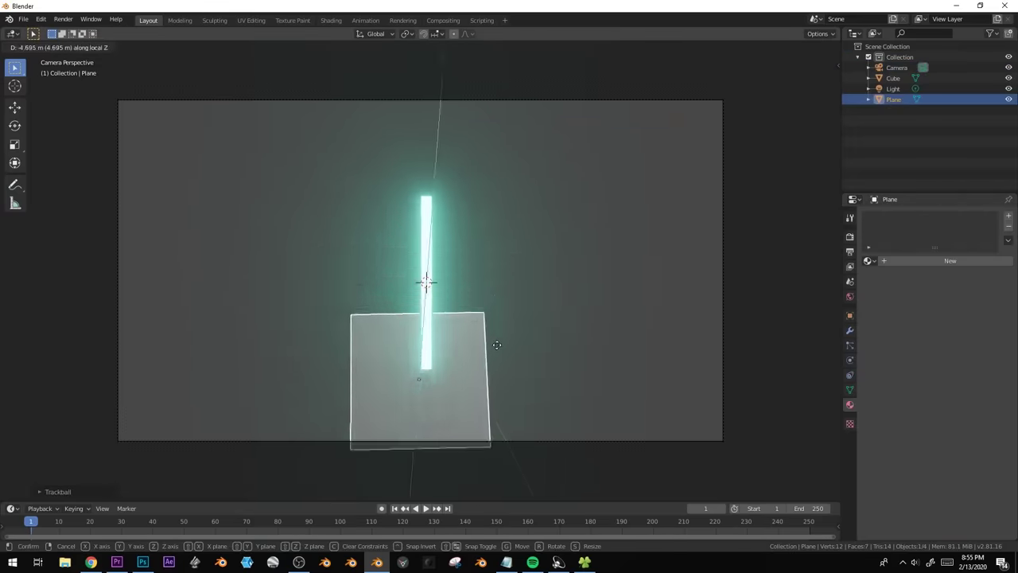
pyautogui.click(493, 258)
# Give the plane a new Emission material driven by a roto.mp4 image texture.
pyautogui.click(941, 262)
pyautogui.click(965, 323)
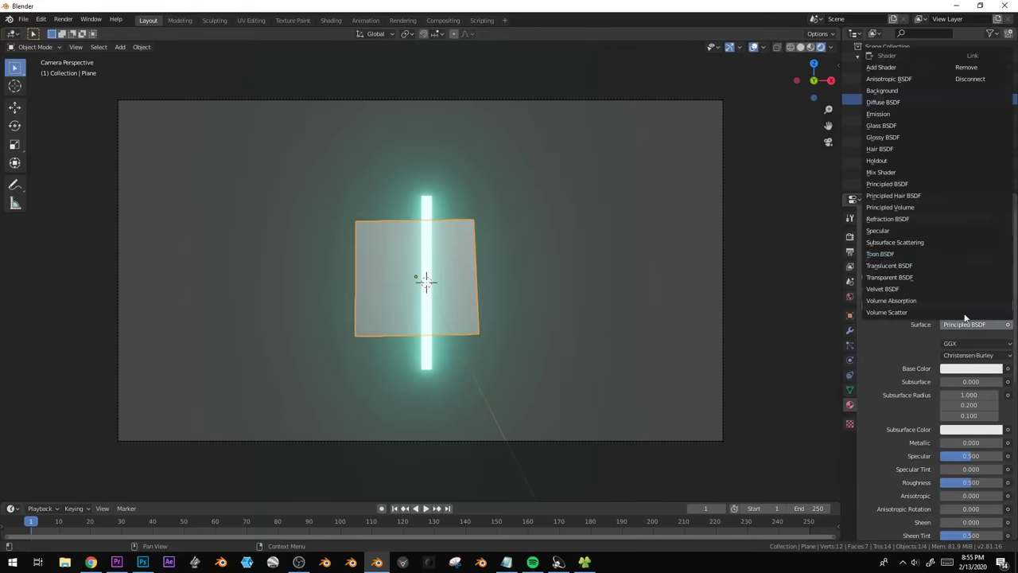
pyautogui.click(879, 114)
pyautogui.click(1008, 344)
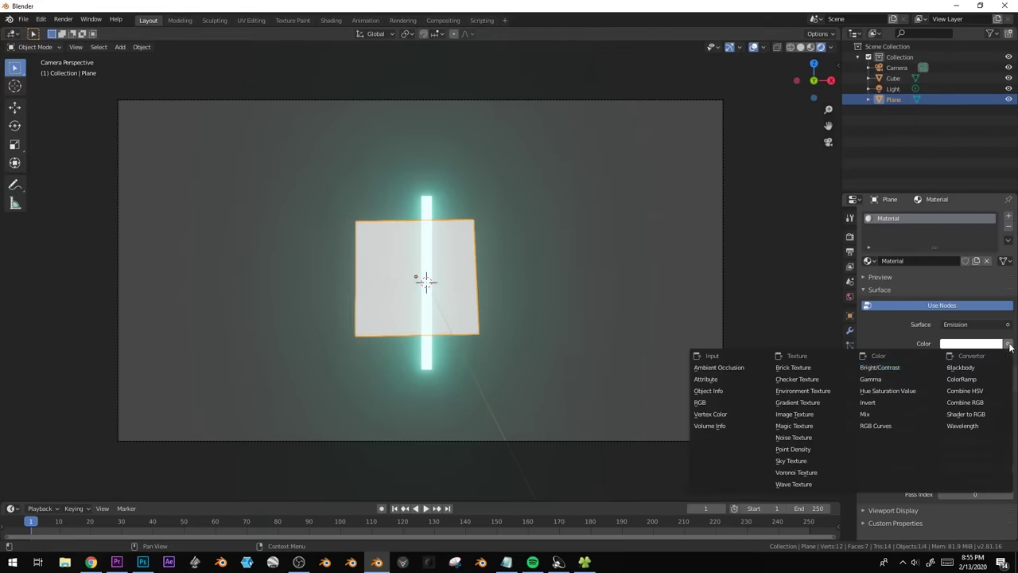
pyautogui.click(812, 414)
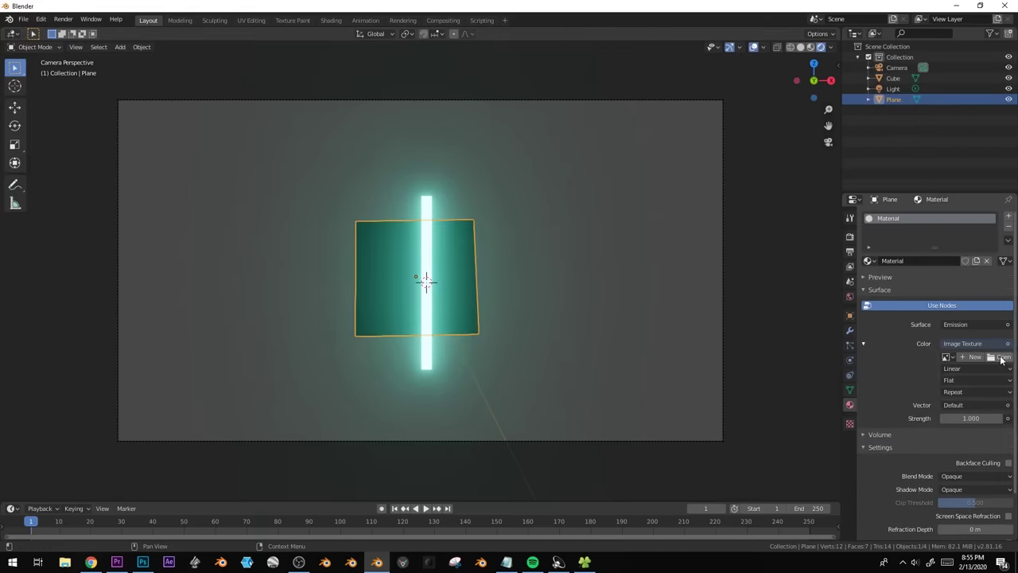
pyautogui.click(1002, 359)
pyautogui.doubleClick(416, 111)
# Map the footage texture with Window coordinates and Clip extension.
pyautogui.press('s')
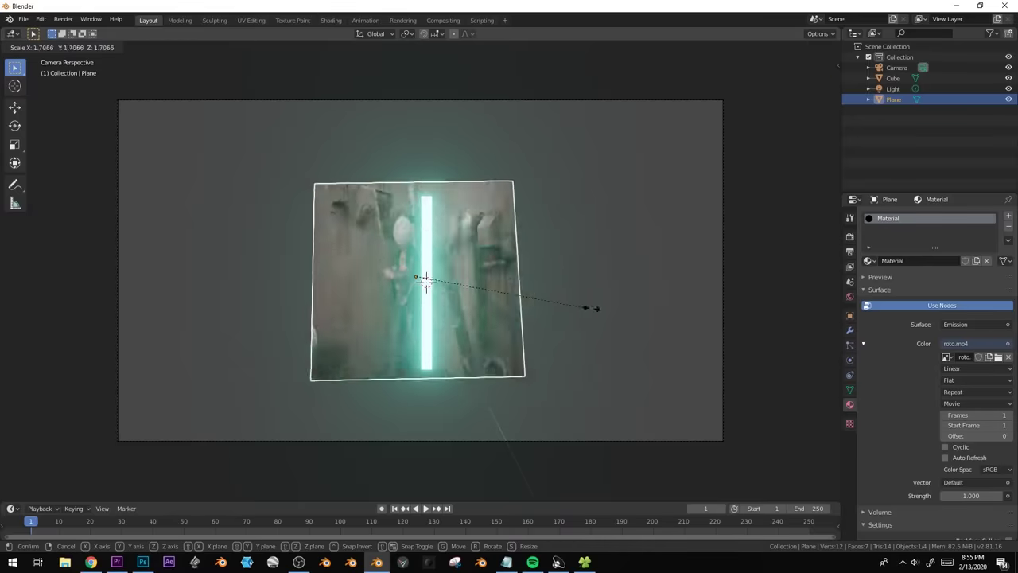
pyautogui.press('x')
pyautogui.press('Escape')
pyautogui.hotkey('ctrl', 'z')
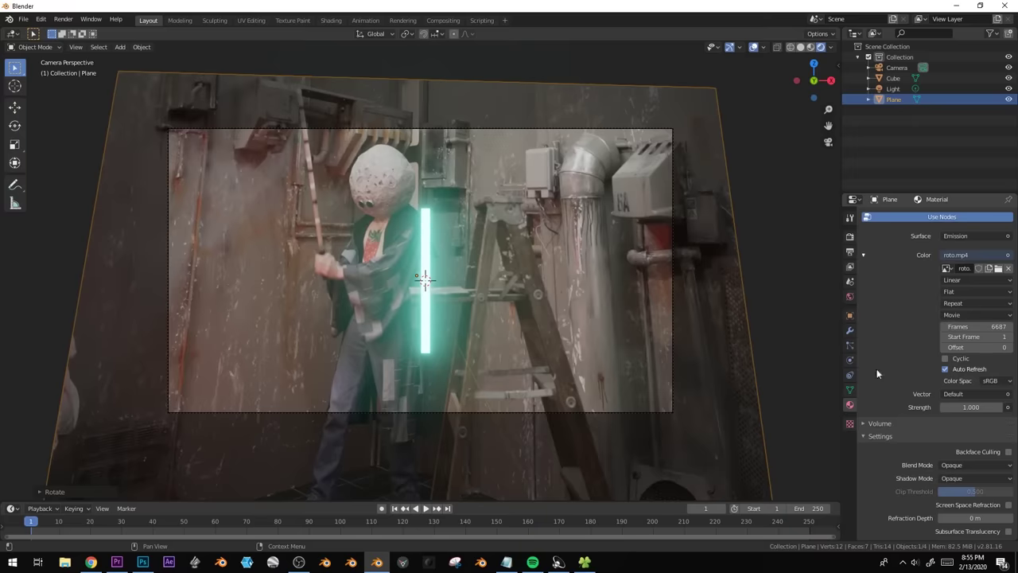
pyautogui.click(957, 391)
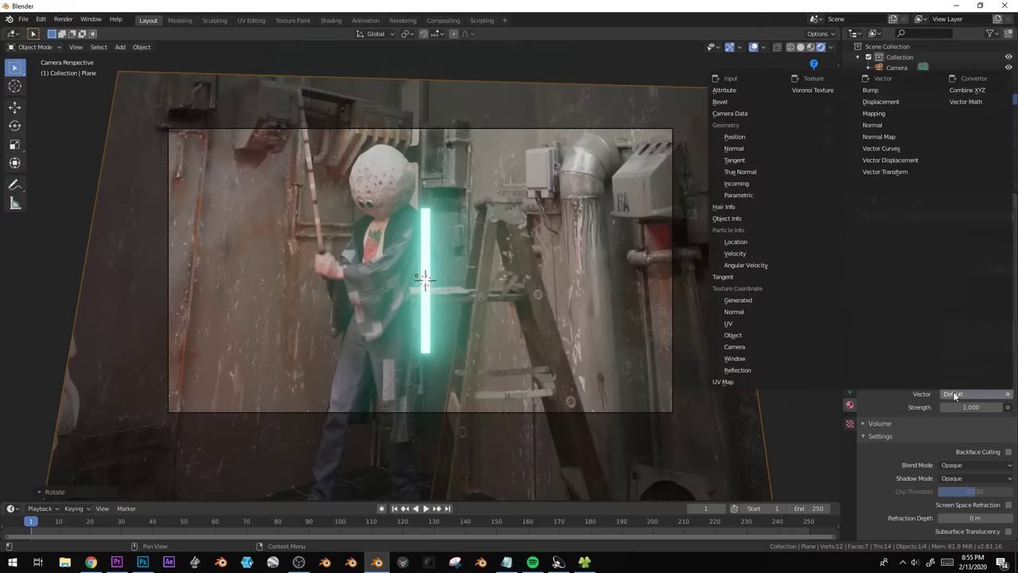
pyautogui.click(749, 354)
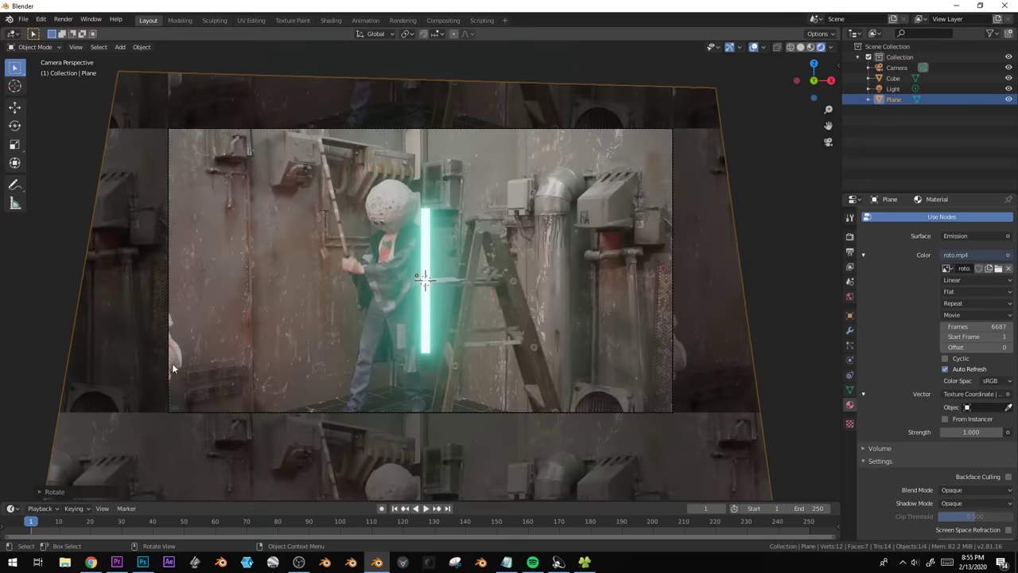
pyautogui.click(970, 302)
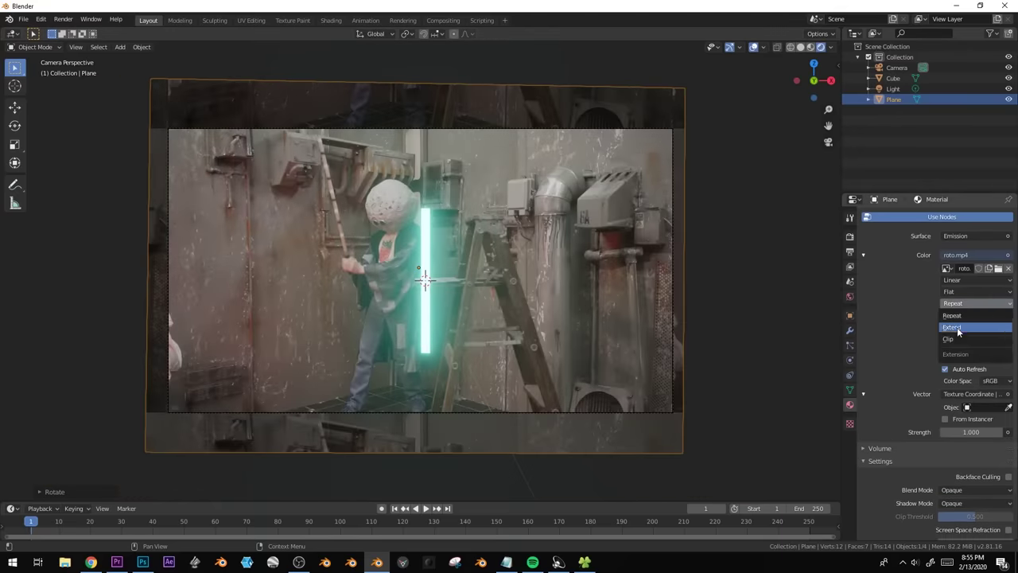
pyautogui.click(957, 339)
pyautogui.press('s')
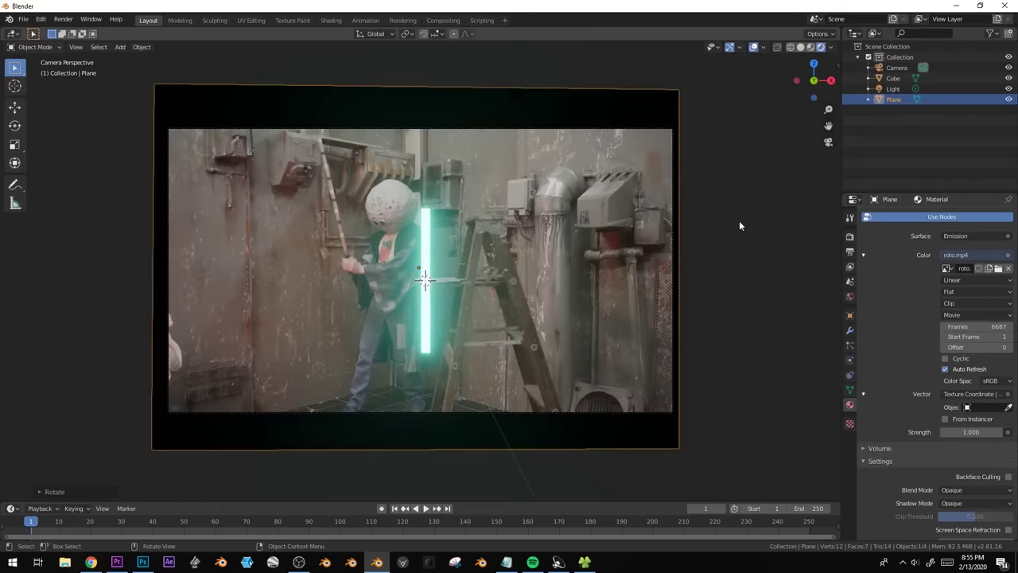
# Select the glowing blade and tilt it to a slant.
pyautogui.click(427, 236)
pyautogui.press('Home')
pyautogui.press('r')
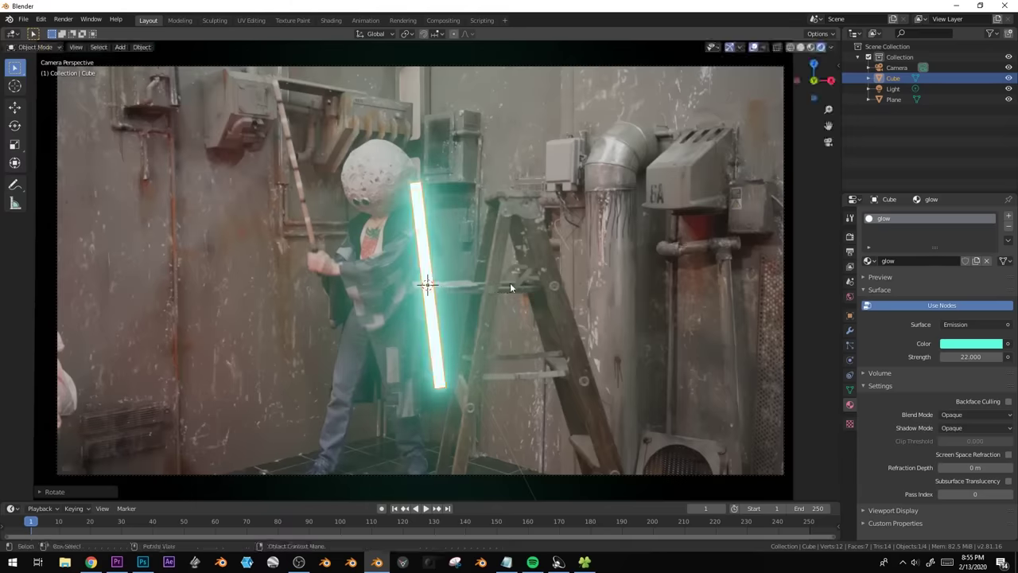
pyautogui.click(510, 282)
# Move the blade onto the actor and shrink it.
pyautogui.press('g')
pyautogui.click(362, 150)
pyautogui.press('s')
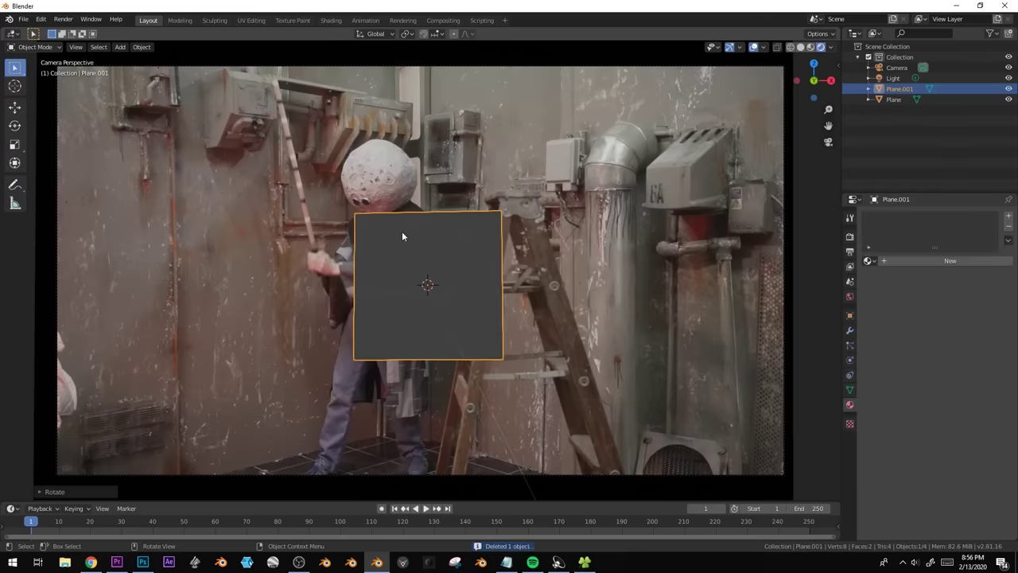
# Hook the new plane's corner vertices to new empties in Edit Mode.
pyautogui.press('Tab')
pyautogui.click(355, 214)
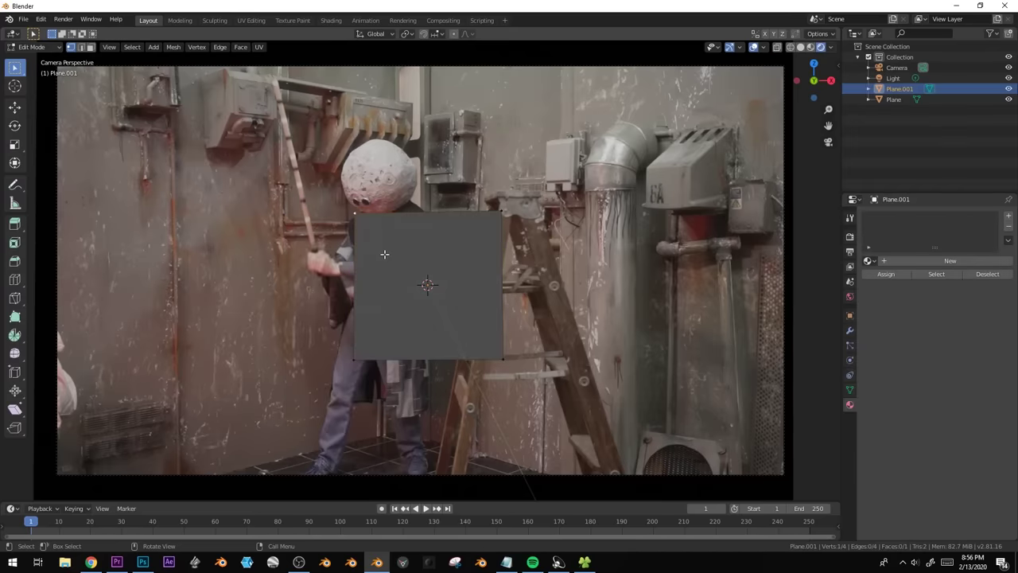
pyautogui.press('F3')
pyautogui.write('Import Images as Planes')
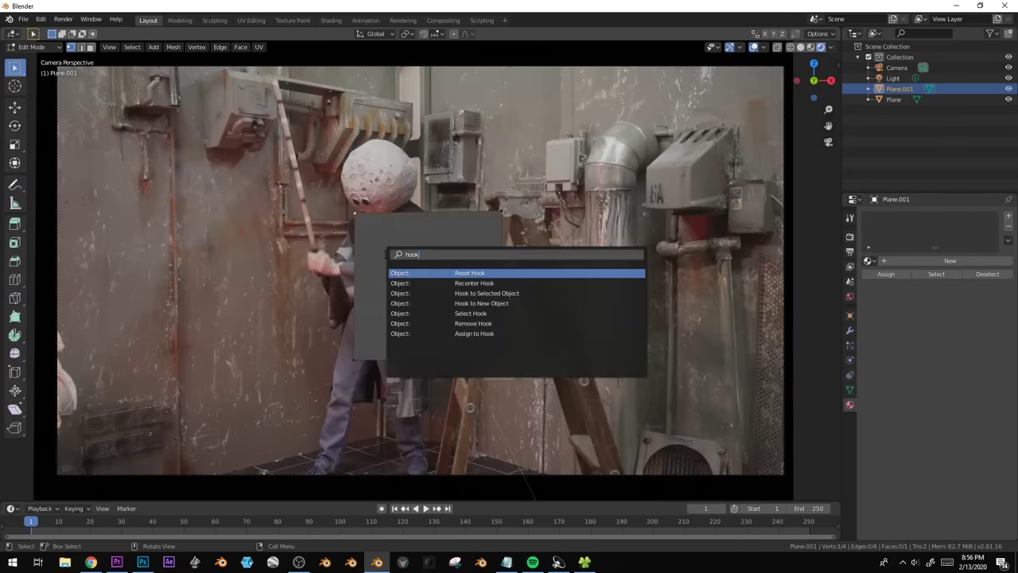
pyautogui.press('Return')
pyautogui.press('F3')
pyautogui.press('Return')
pyautogui.press('Tab')
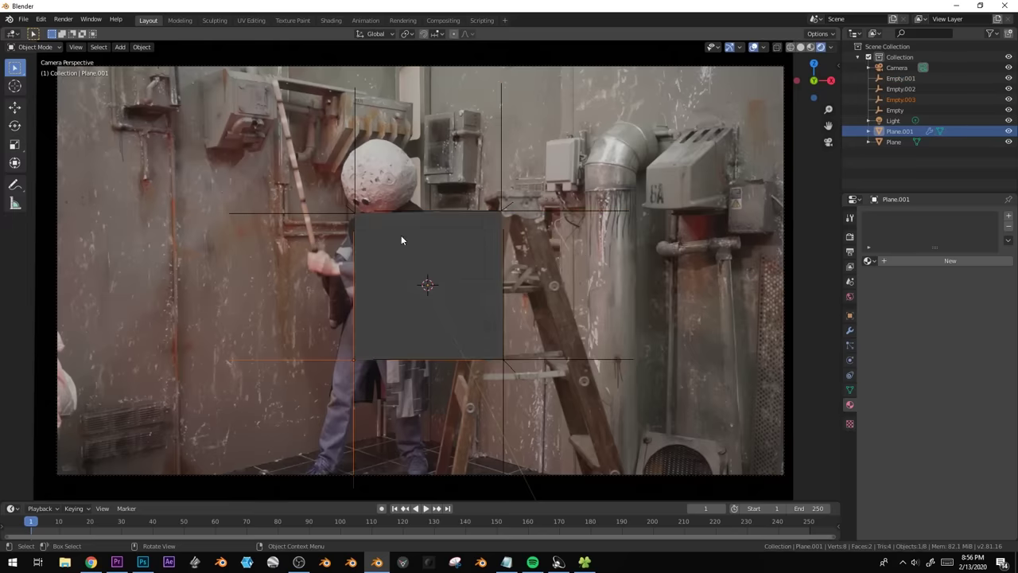
# Assign the glow material to the hooked plane and move an empty to thin the blade.
pyautogui.click(355, 188)
pyautogui.press('g')
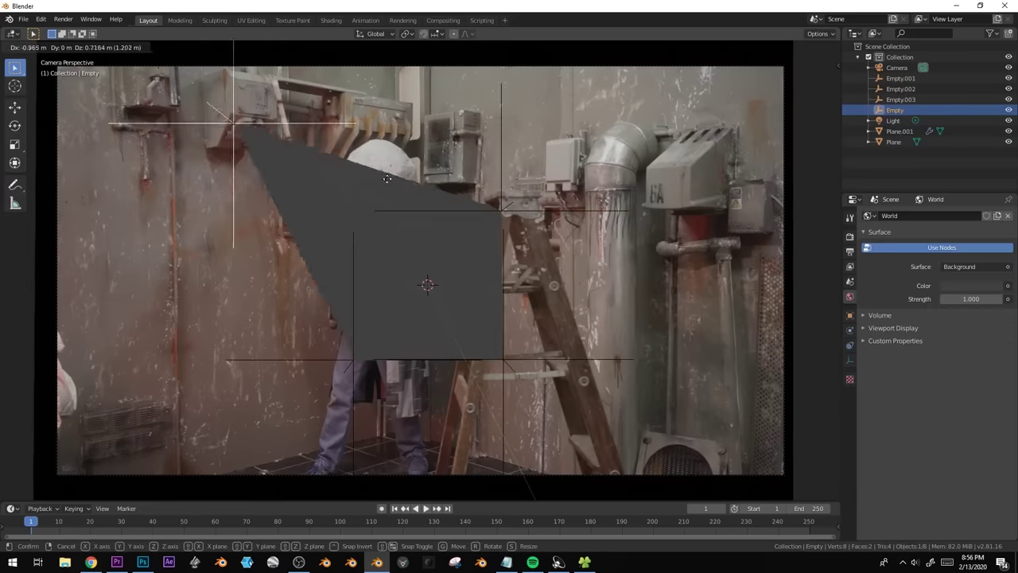
pyautogui.press('Escape')
pyautogui.click(495, 284)
pyautogui.click(868, 260)
pyautogui.click(884, 276)
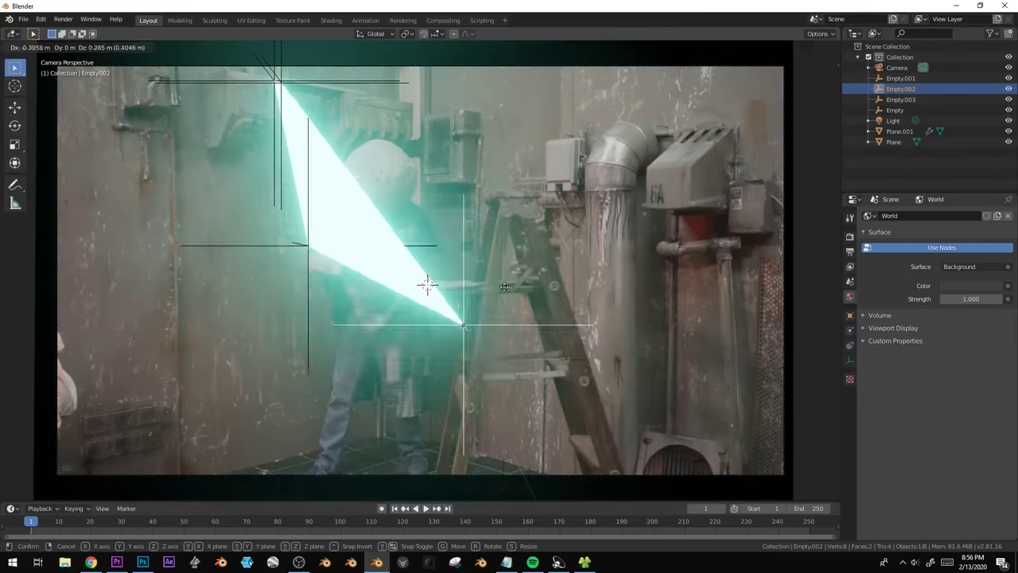
pyautogui.click(420, 307)
# Turn on the Selectable toggle in the outliner filter options.
pyautogui.scroll(2, 420, 306)
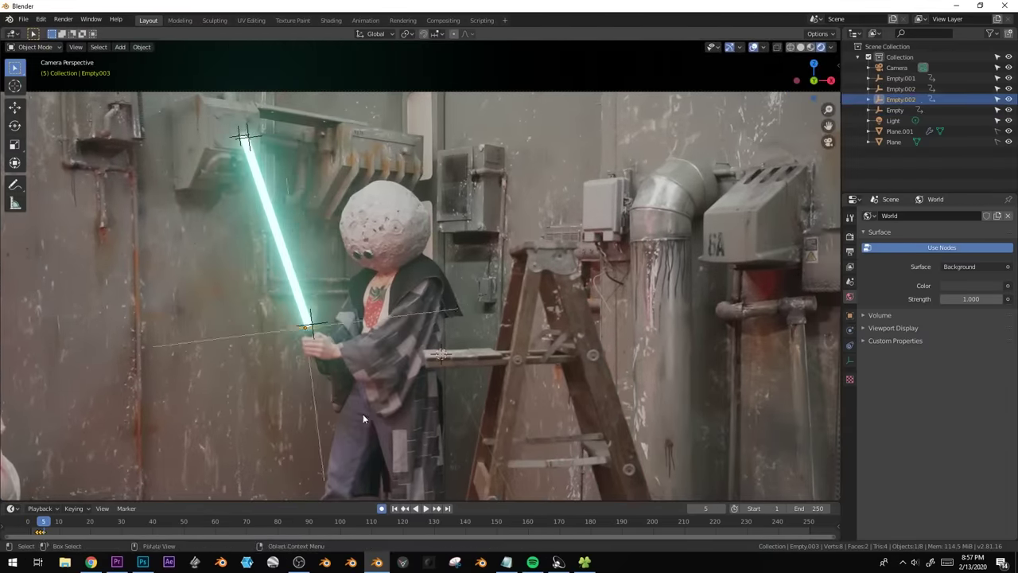
pyautogui.click(978, 142)
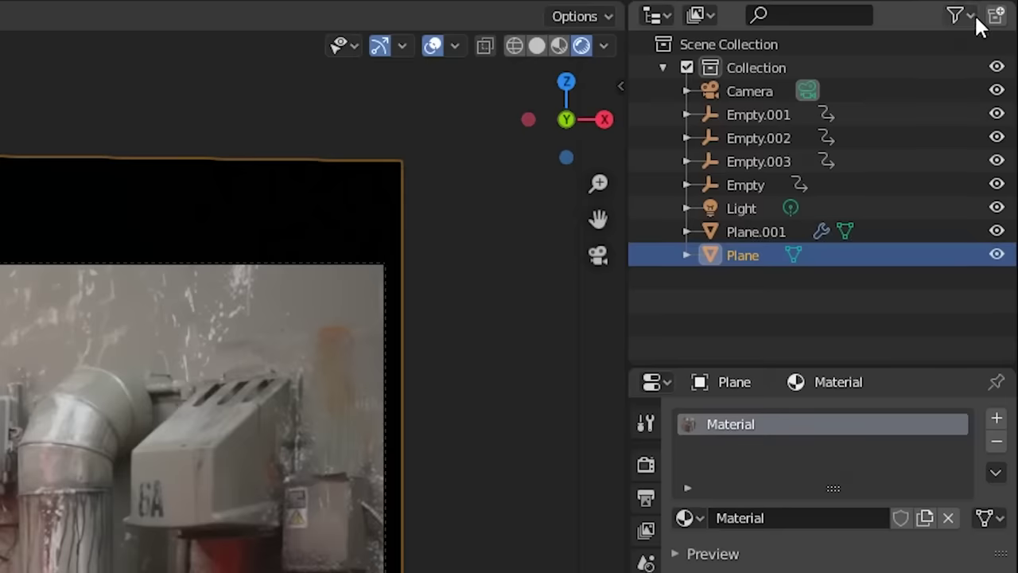
pyautogui.click(994, 32)
pyautogui.click(792, 91)
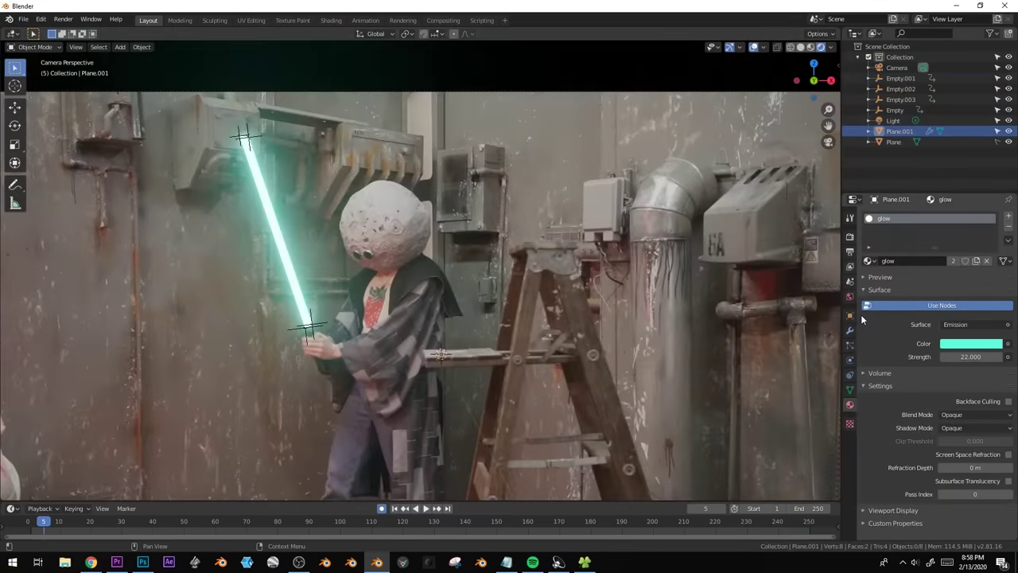
# Set the blade plane's Viewport Display to show as Wire.
pyautogui.click(850, 316)
pyautogui.click(877, 468)
pyautogui.scroll(-2, 877, 469)
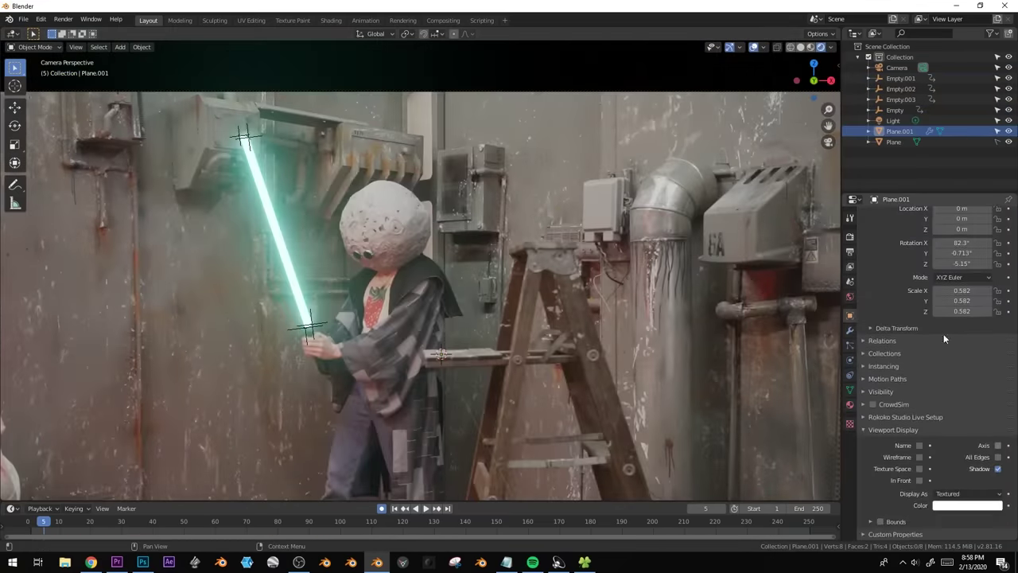
pyautogui.click(946, 494)
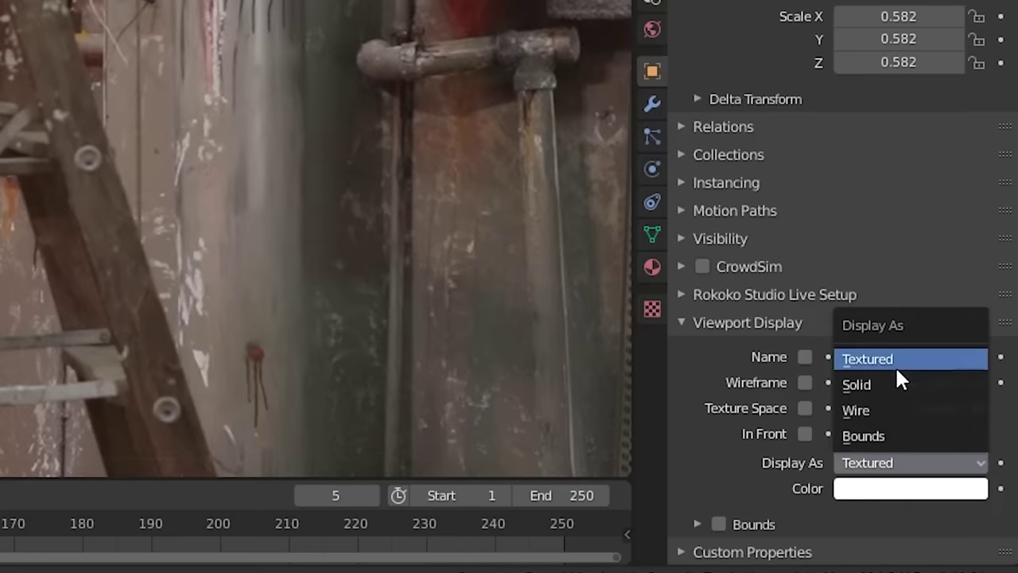
pyautogui.click(899, 410)
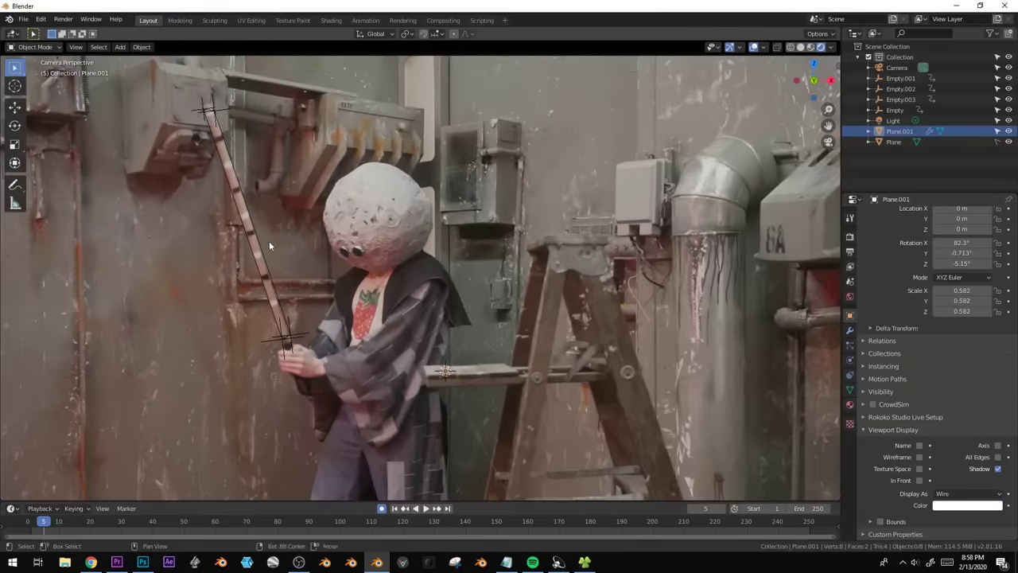
pyautogui.scroll(3, 269, 241)
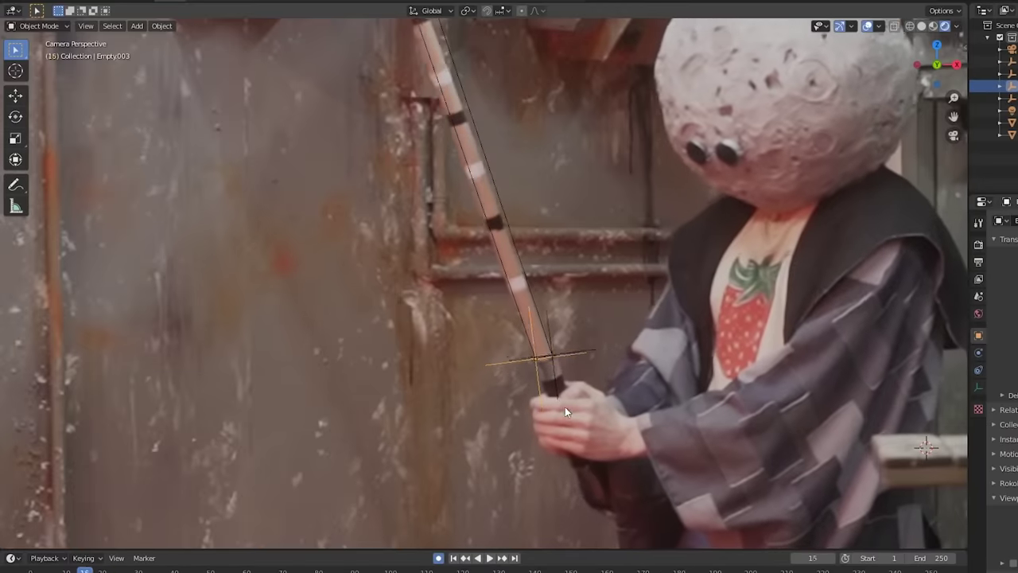
pyautogui.click(503, 368)
# Play the animation to preview the blade following the tracked stick.
pyautogui.press('space')
pyautogui.scroll(-3, 504, 368)
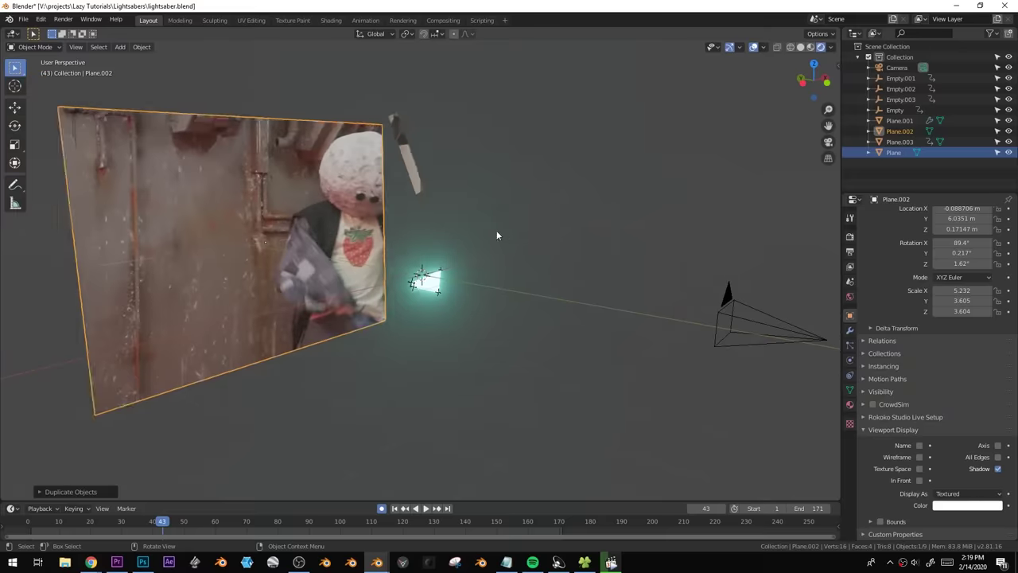
# Duplicate the footage plane, move it toward the camera along Y and shrink it.
pyautogui.hotkey('shift', 'd')
pyautogui.press('y')
pyautogui.click(561, 324)
pyautogui.press('s')
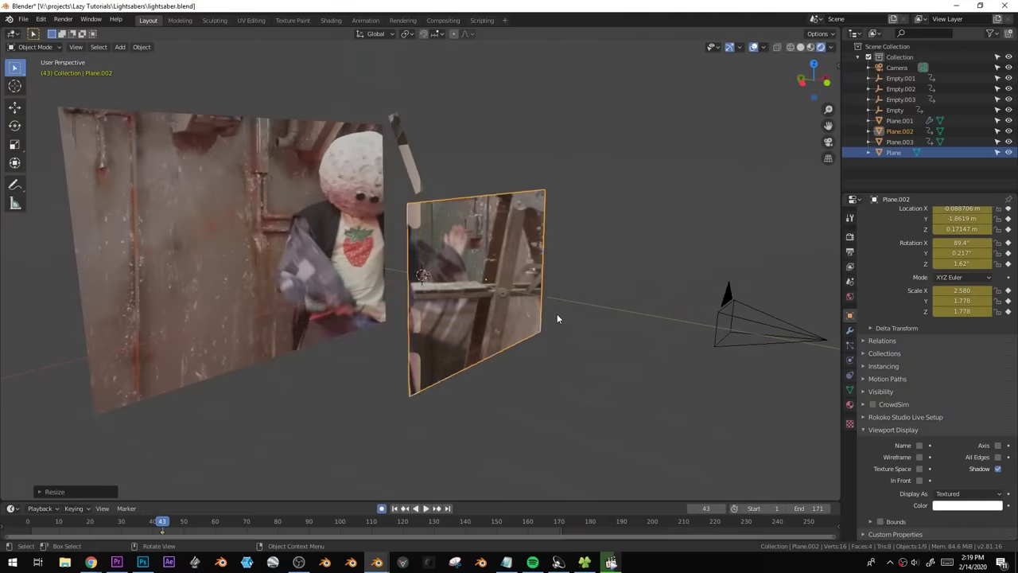
pyautogui.press('KP_0')
# Knife-cut the copy to the ladder's outline, then save a JPG still of the clip.
pyautogui.press('Tab')
pyautogui.scroll(2, 553, 309)
pyautogui.scroll(2, 508, 224)
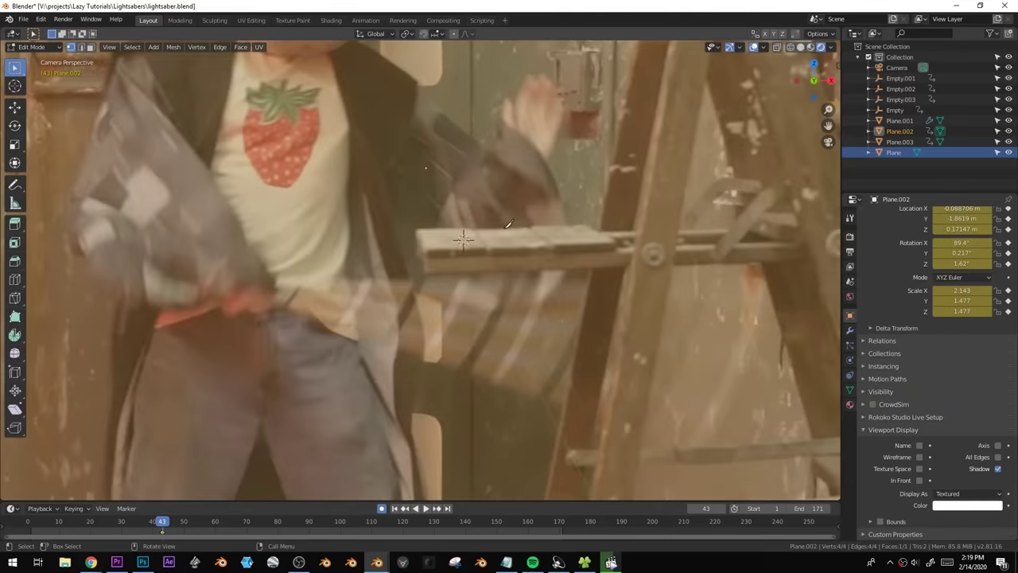
pyautogui.keyDown('shift'); pyautogui.moveTo(419, 253); pyautogui.dragTo(180, 339, button='middle'); pyautogui.keyUp('shift')
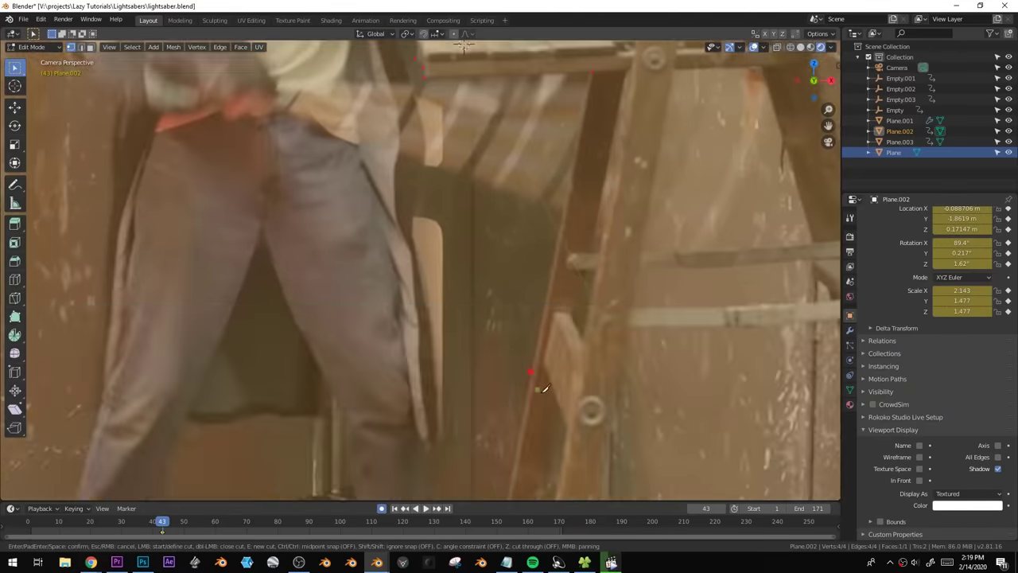
pyautogui.press('Return')
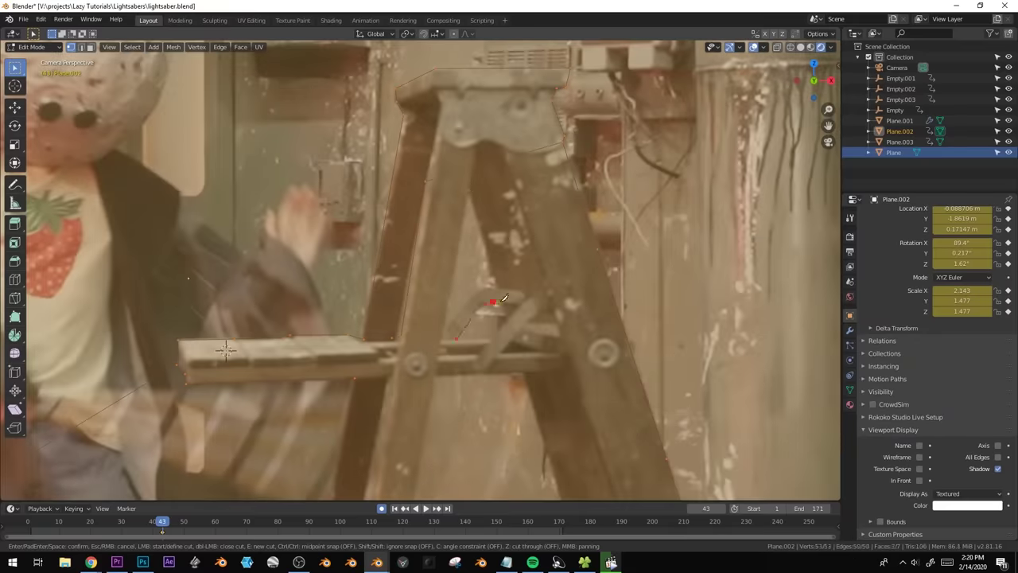
pyautogui.press('Return')
pyautogui.press('Home')
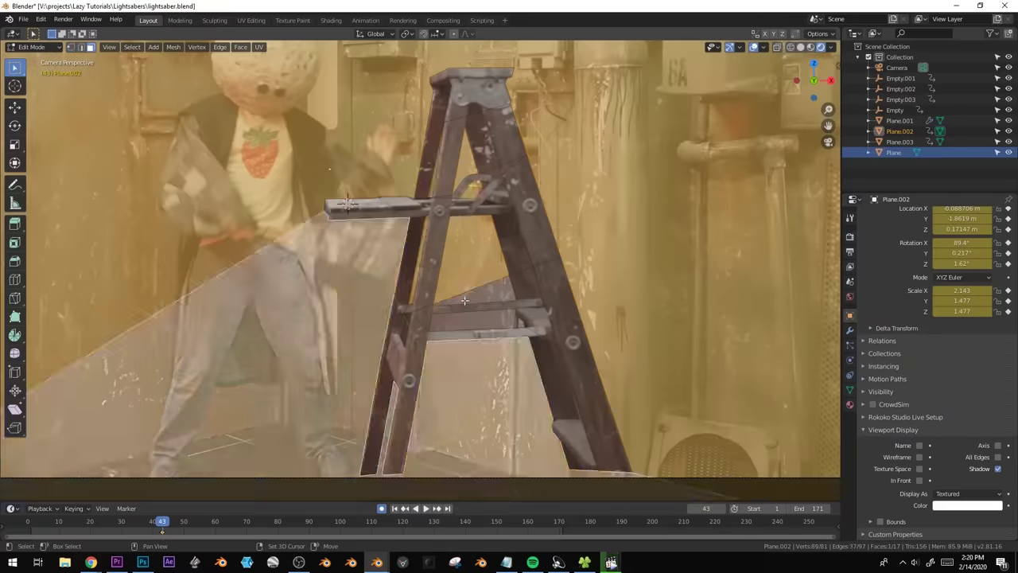
pyautogui.press('Tab')
pyautogui.press('Home')
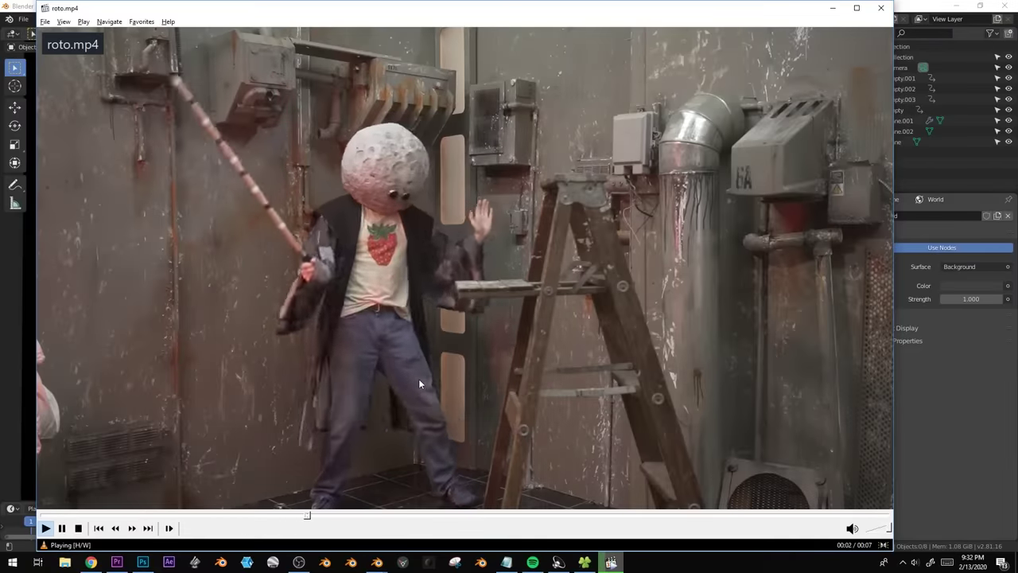
pyautogui.press('space')
pyautogui.hotkey('alt', 'i')
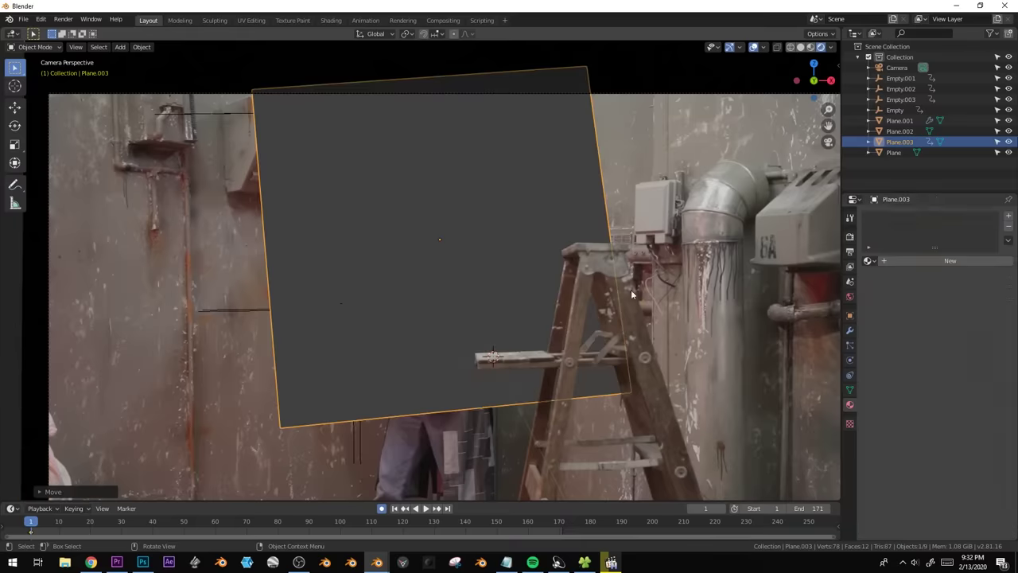
# Give the ladder plane an Emission material with camera-mapped saber.jpg, then reposition it.
pyautogui.click(950, 260)
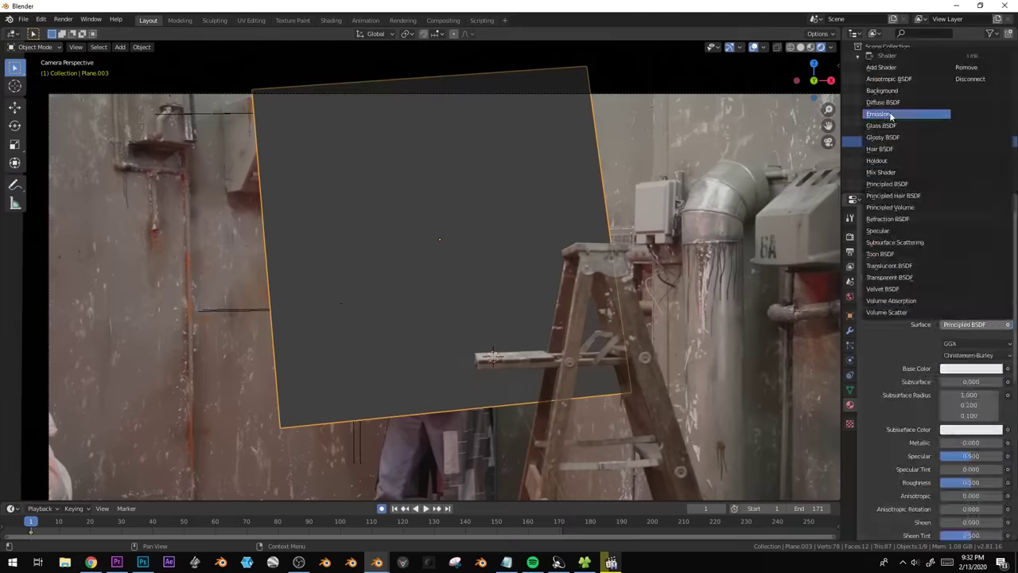
pyautogui.click(977, 357)
pyautogui.doubleClick(546, 112)
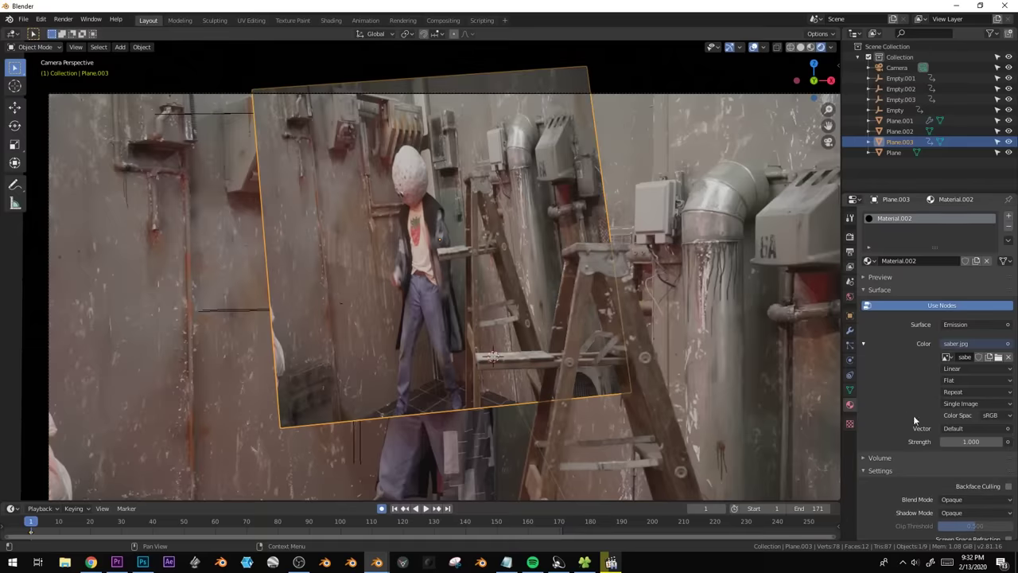
pyautogui.click(954, 428)
pyautogui.click(748, 388)
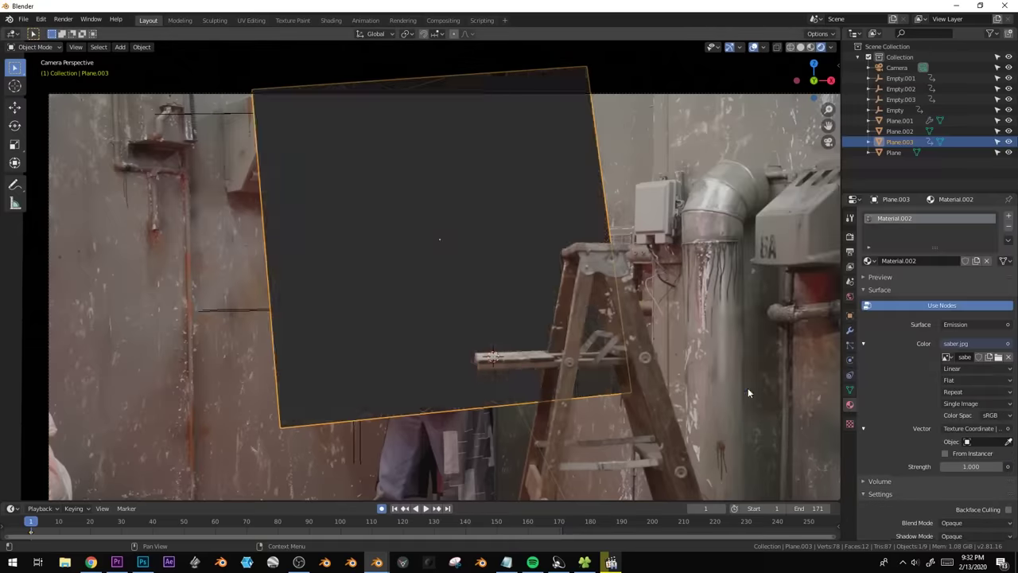
pyautogui.press('g')
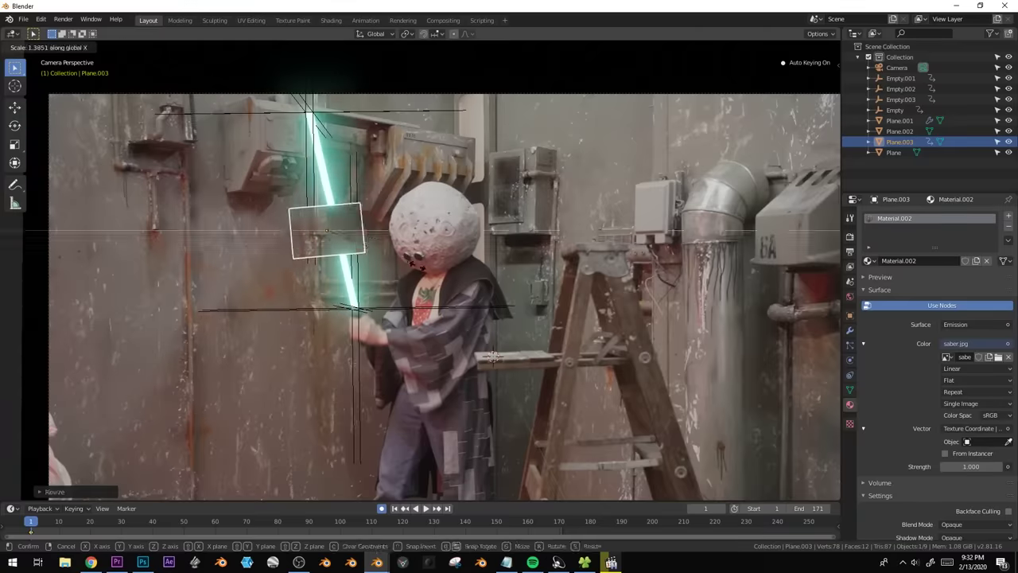
pyautogui.click(525, 292)
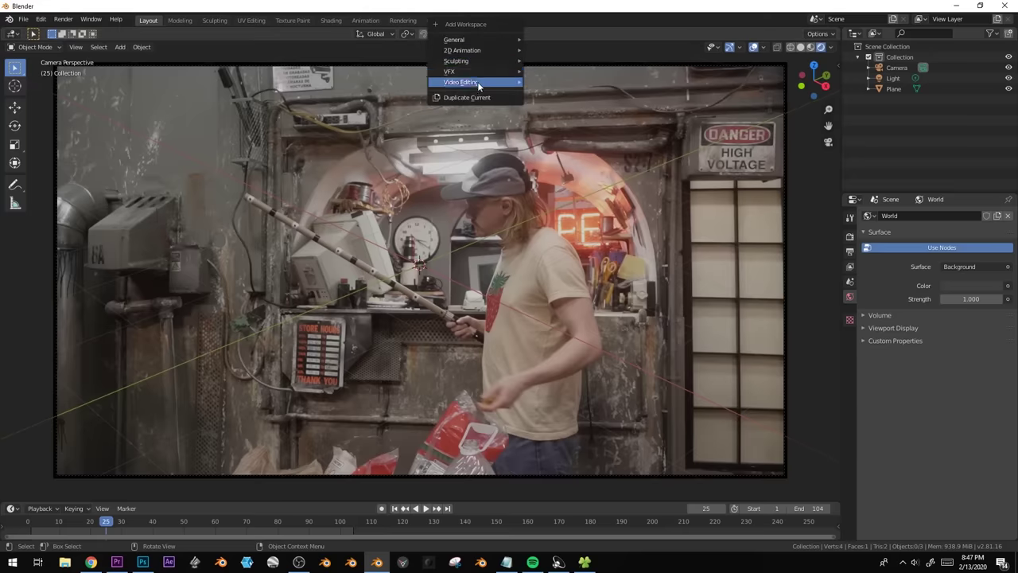
# Add a Motion Tracking workspace and open tracking.mp4 from the Lightsabers folder.
pyautogui.click(555, 91)
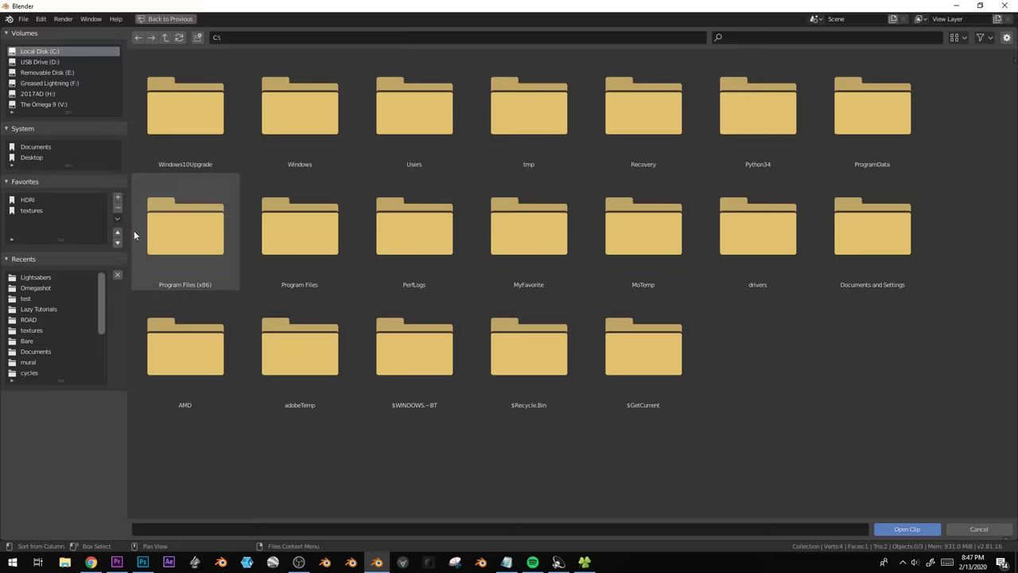
pyautogui.click(38, 277)
pyautogui.doubleClick(299, 112)
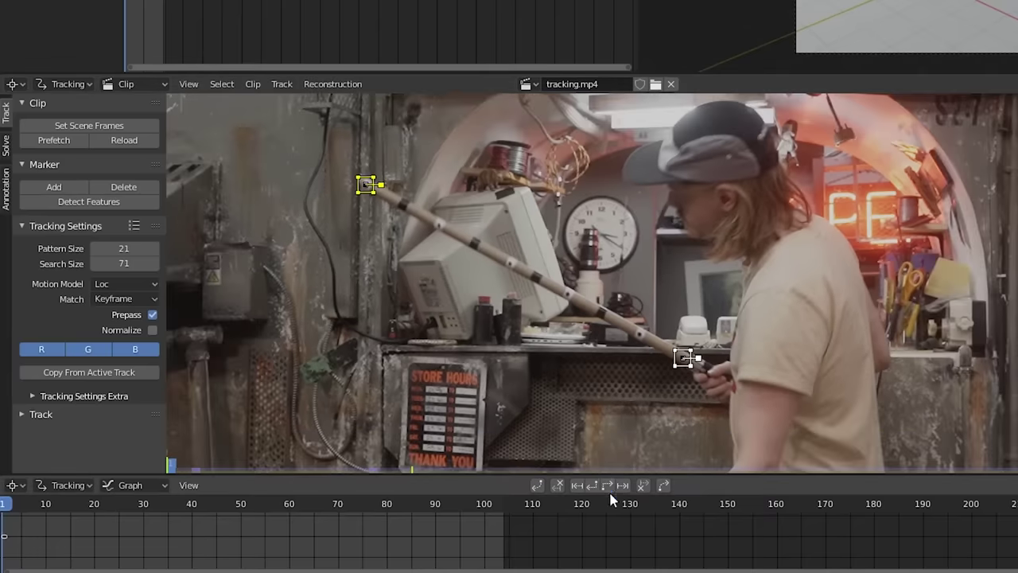
# Track the markers forward, then link an empty to the stick track in the Solve tab.
pyautogui.click(607, 486)
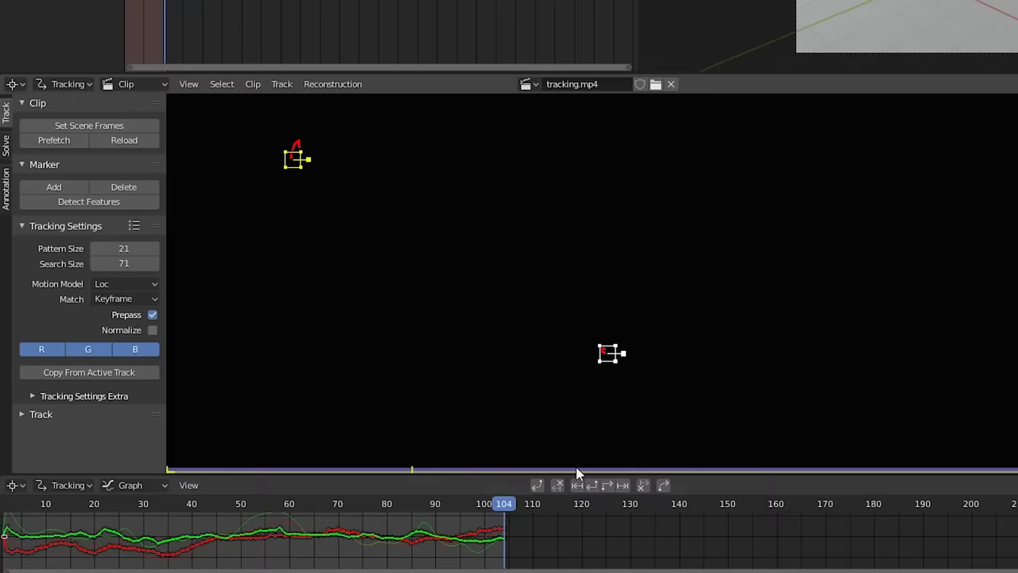
pyautogui.moveTo(501, 507); pyautogui.dragTo(221, 503)
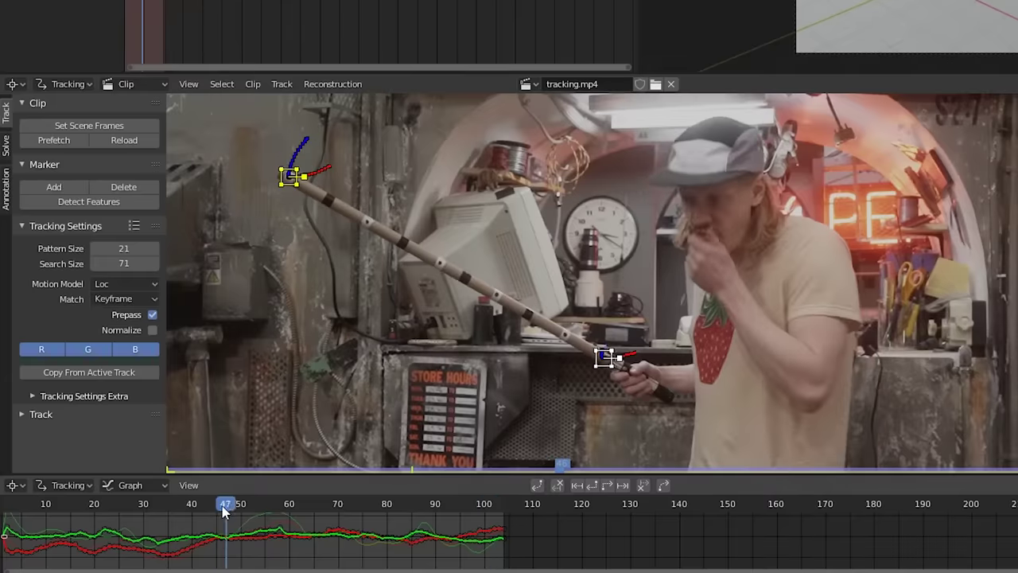
pyautogui.click(4, 145)
pyautogui.click(51, 293)
pyautogui.scroll(-2, 88, 271)
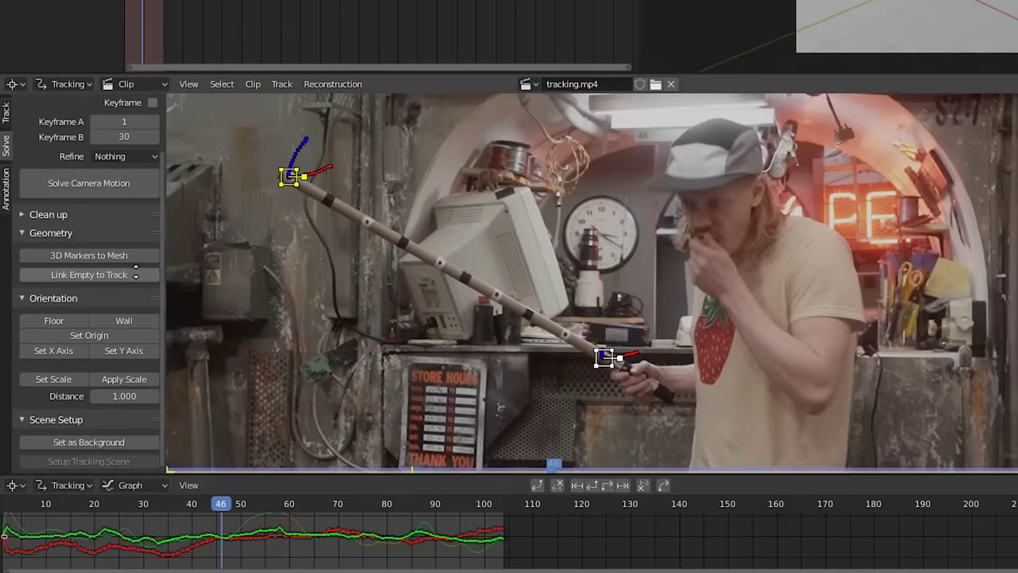
pyautogui.click(116, 276)
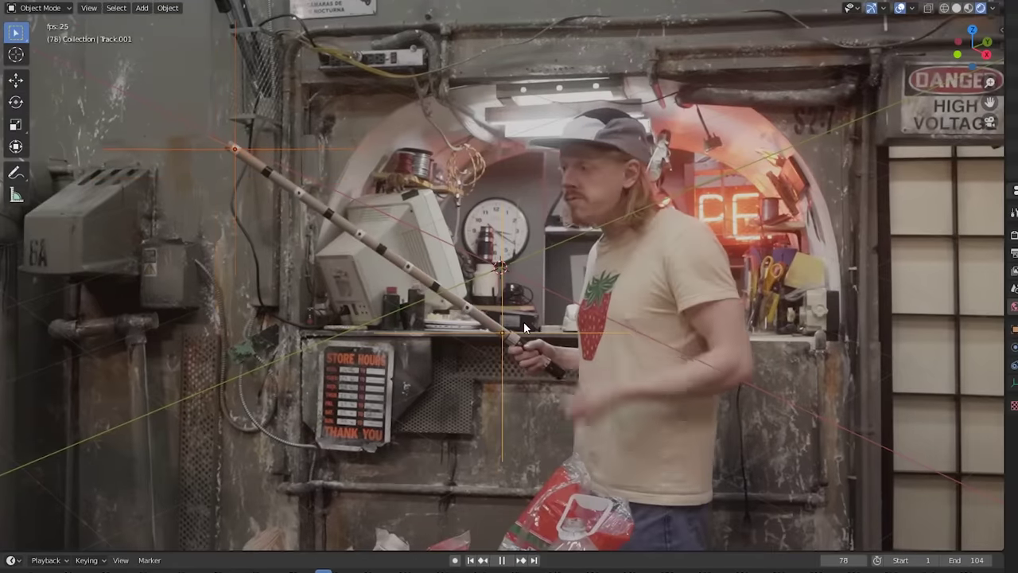
# Stop playback and add a cube from the top orthographic view.
pyautogui.press('space')
pyautogui.press('KP_8')
pyautogui.press('KP_7')
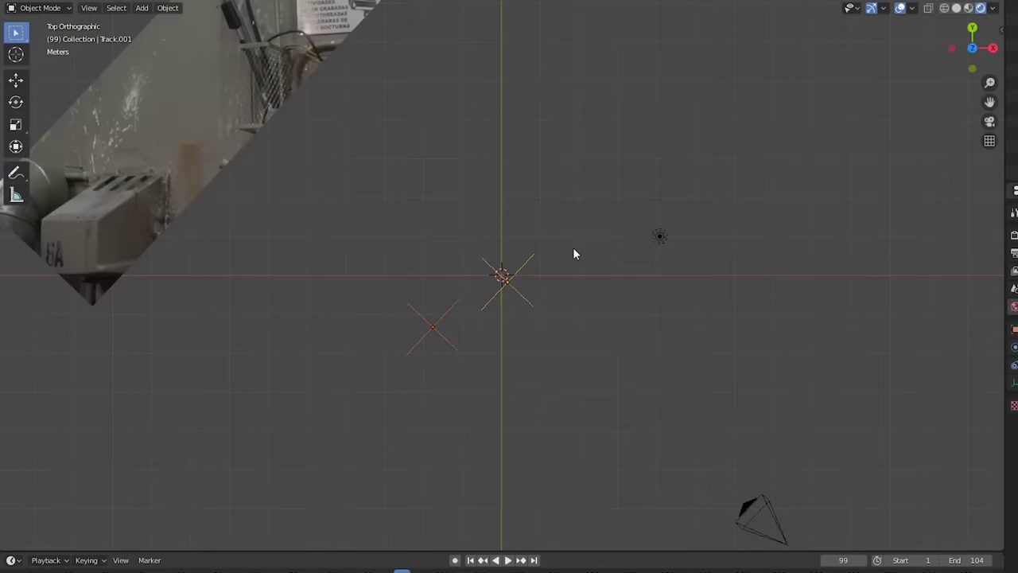
pyautogui.hotkey('shift', 'a')
pyautogui.click(641, 259)
# Shrink the cube in Edit Mode and extrude it into a tall thin bar.
pyautogui.scroll(2, 639, 258)
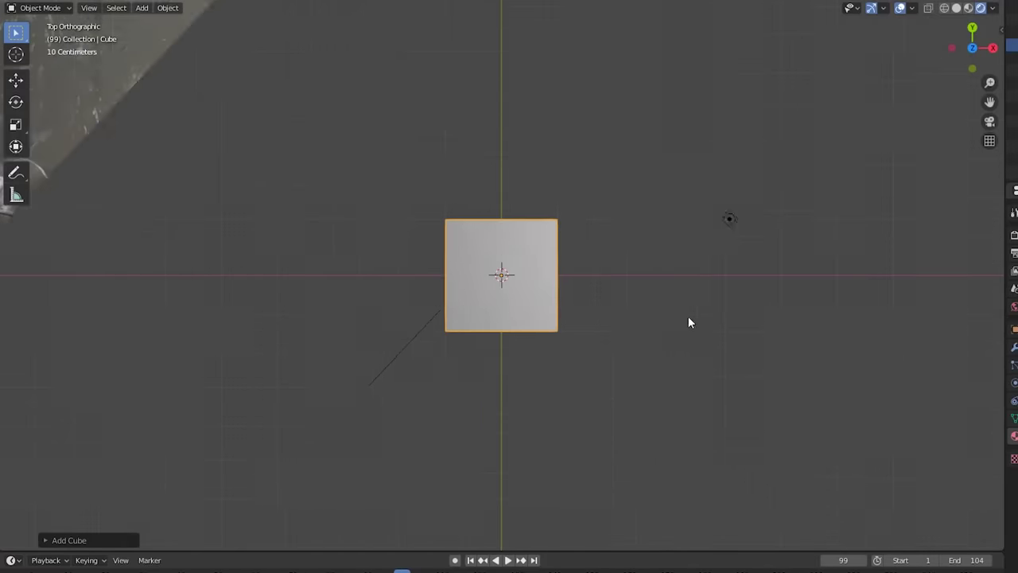
pyautogui.scroll(1, 688, 316)
pyautogui.press('Tab')
pyautogui.press('s')
pyautogui.click(520, 281)
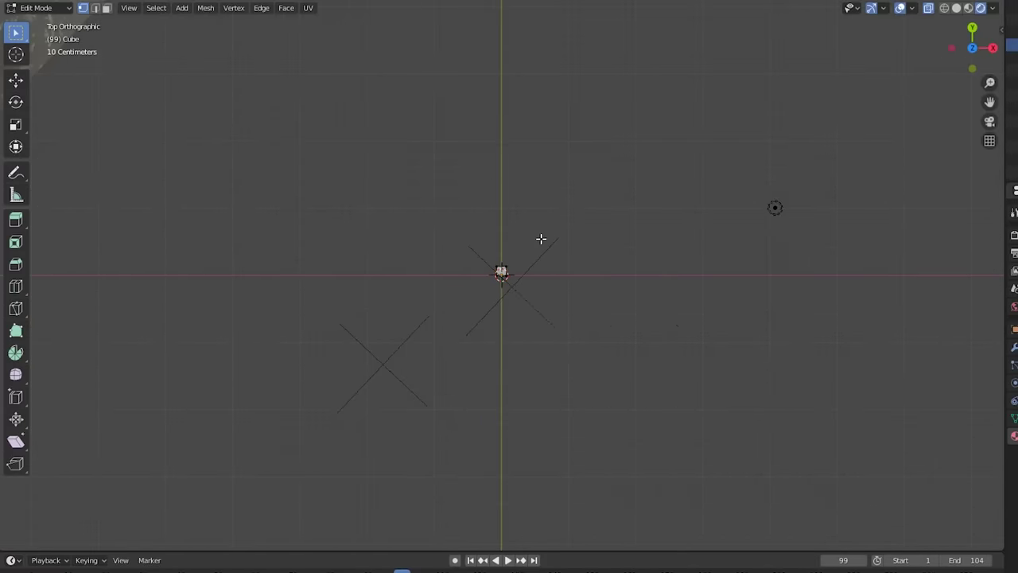
pyautogui.press('e')
pyautogui.click(546, 88)
pyautogui.press('Tab')
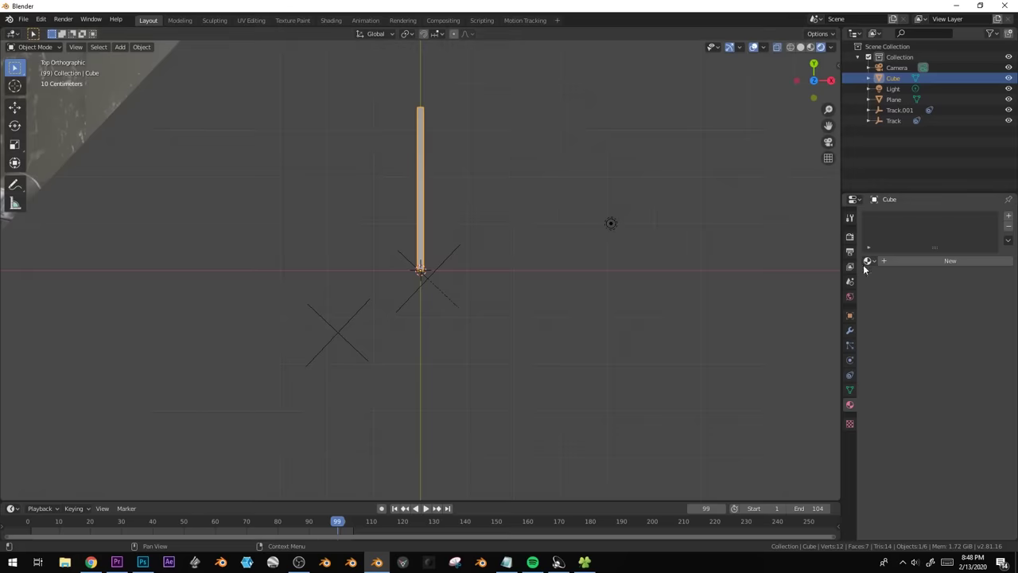
# Assign the glow material to the bar and view it through the tracked camera.
pyautogui.click(868, 260)
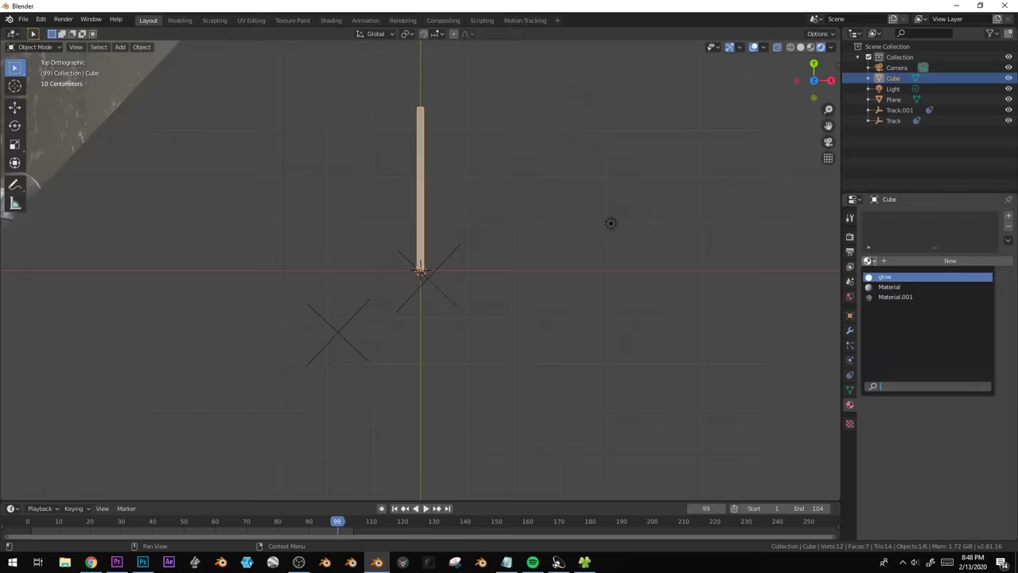
pyautogui.click(887, 276)
pyautogui.press('KP_0')
# Add a Copy Location constraint pinning the bar to Track.001.
pyautogui.click(849, 375)
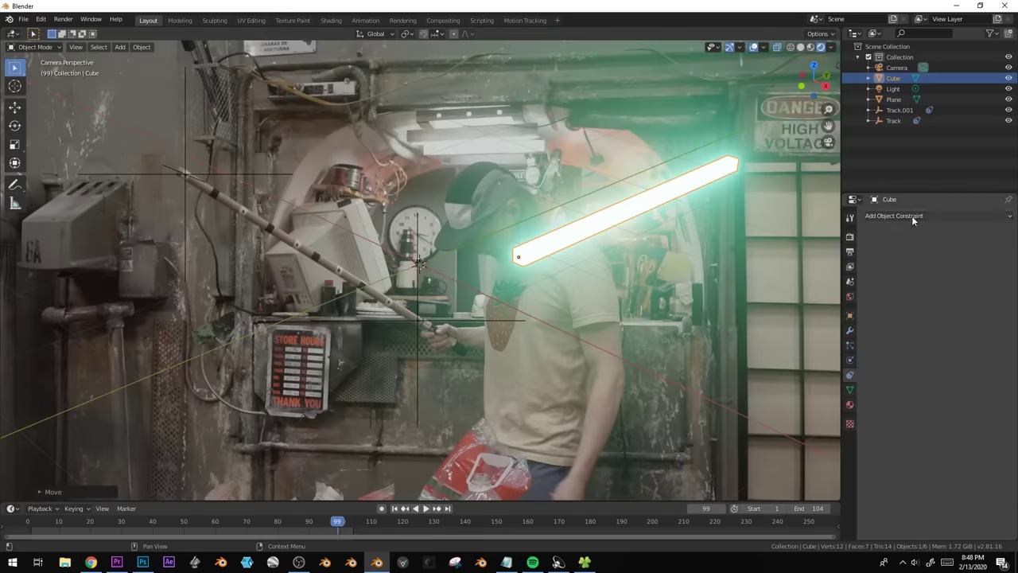
pyautogui.click(912, 215)
pyautogui.click(835, 243)
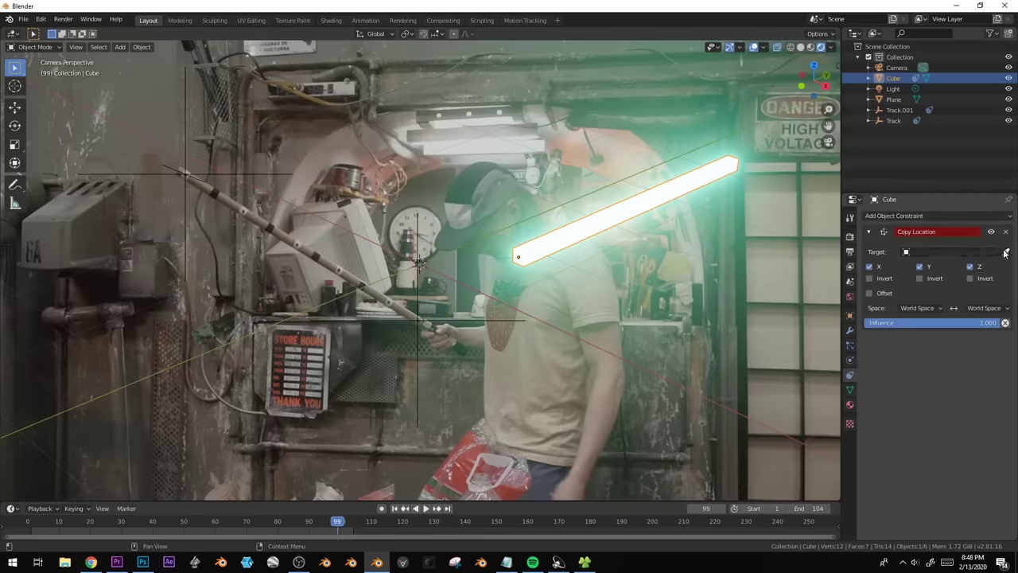
pyautogui.click(419, 317)
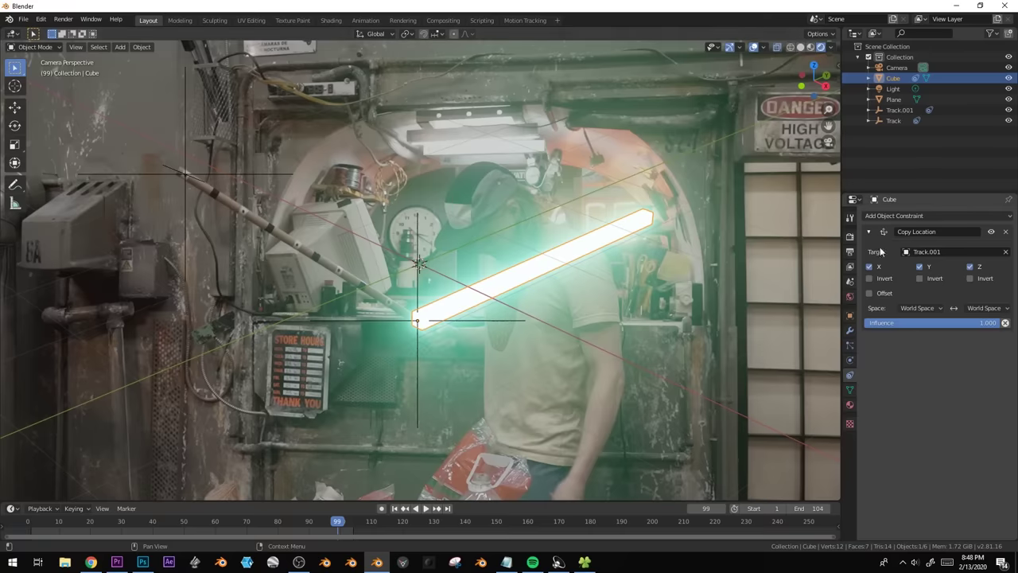
# Add a Stretch To constraint targeting Track, adjust its rest length and play back.
pyautogui.click(890, 216)
pyautogui.click(895, 274)
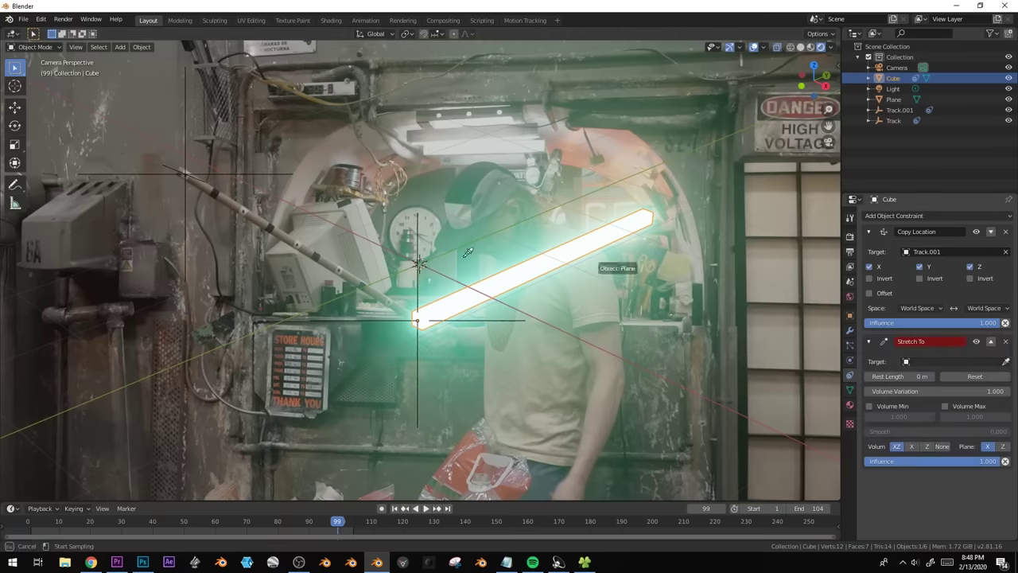
pyautogui.click(186, 178)
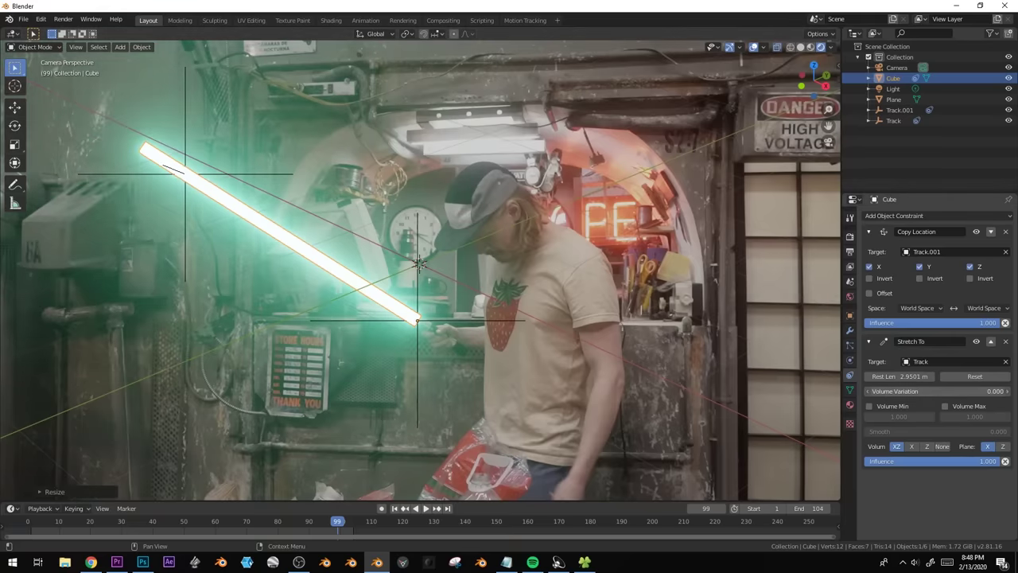
pyautogui.moveTo(901, 376); pyautogui.dragTo(923, 376)
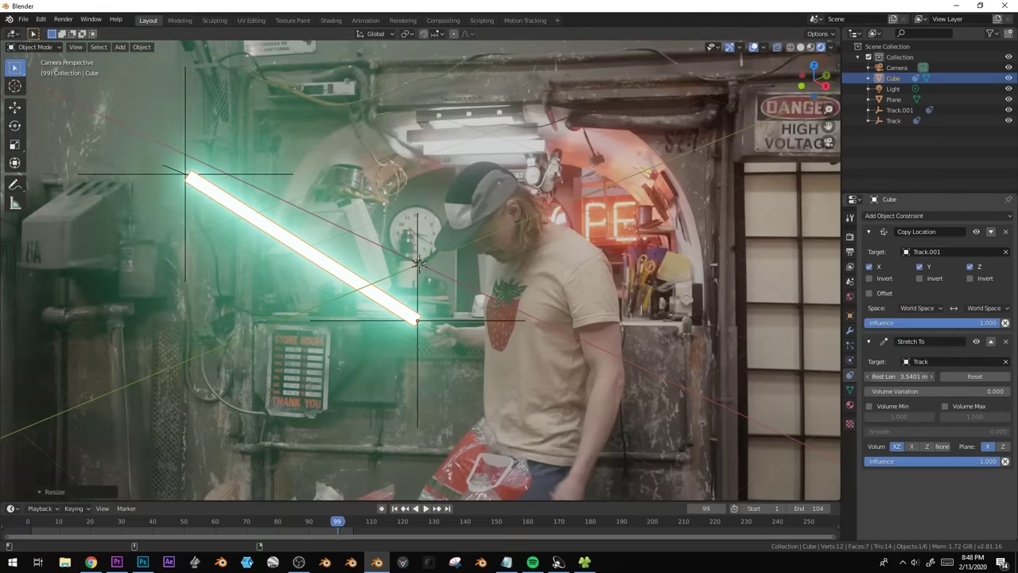
pyautogui.press('space')
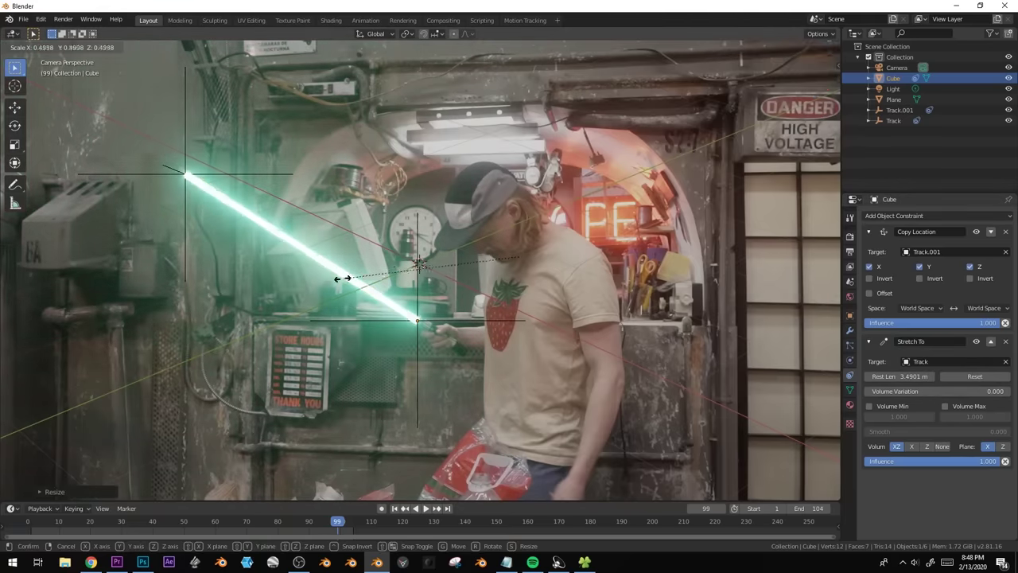
pyautogui.hotkey('shift', 'alt', 'z')
pyautogui.press('Home')
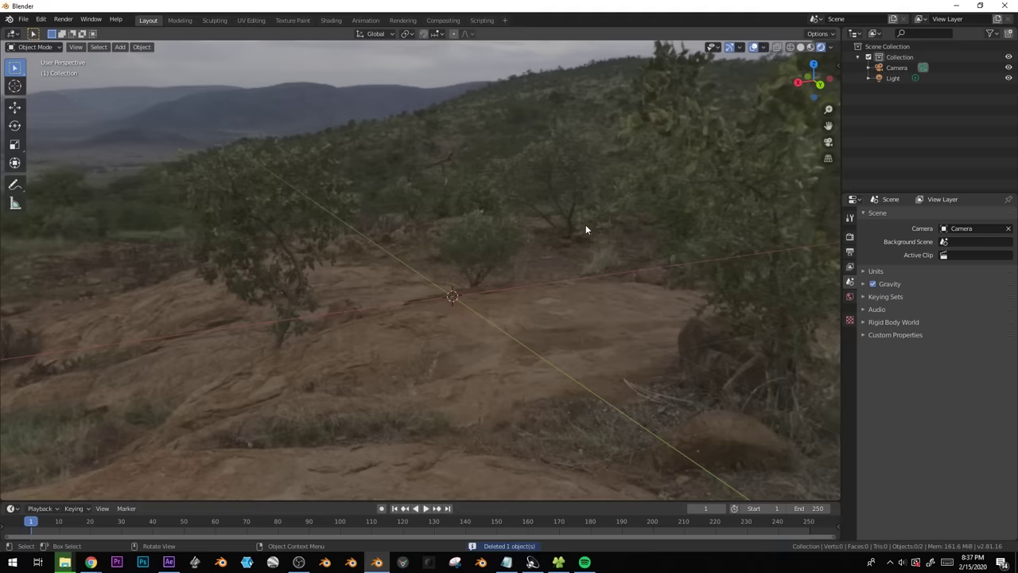
# Bring up the Add menu to insert a new object into the hillside scene.
pyautogui.hotkey('shift', 'a')
# Add a cylinder for the hilt and give it Shade Smooth with Auto Smooth.
pyautogui.click(660, 277)
pyautogui.rightClick(456, 275)
pyautogui.click(457, 282)
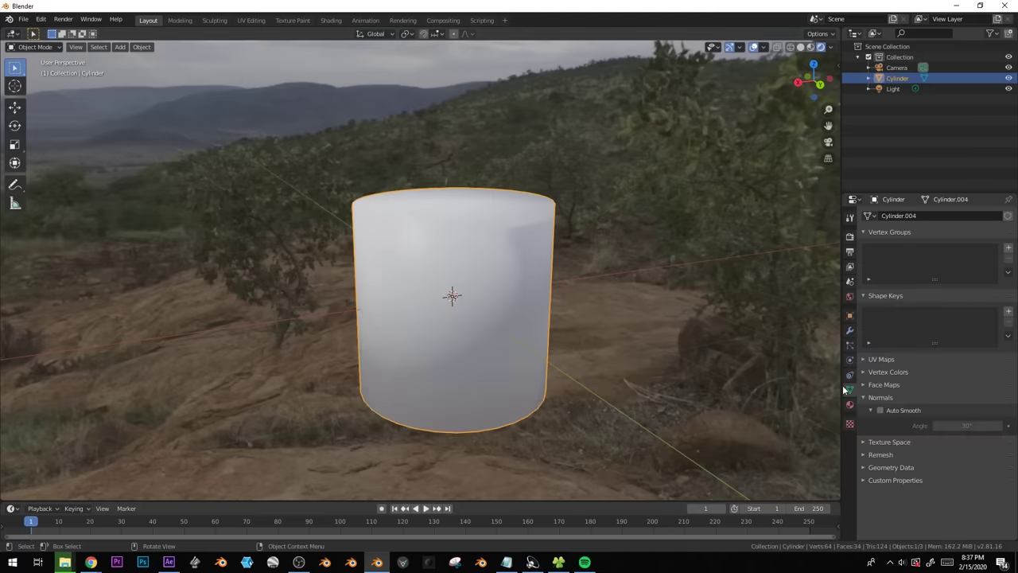
pyautogui.click(880, 410)
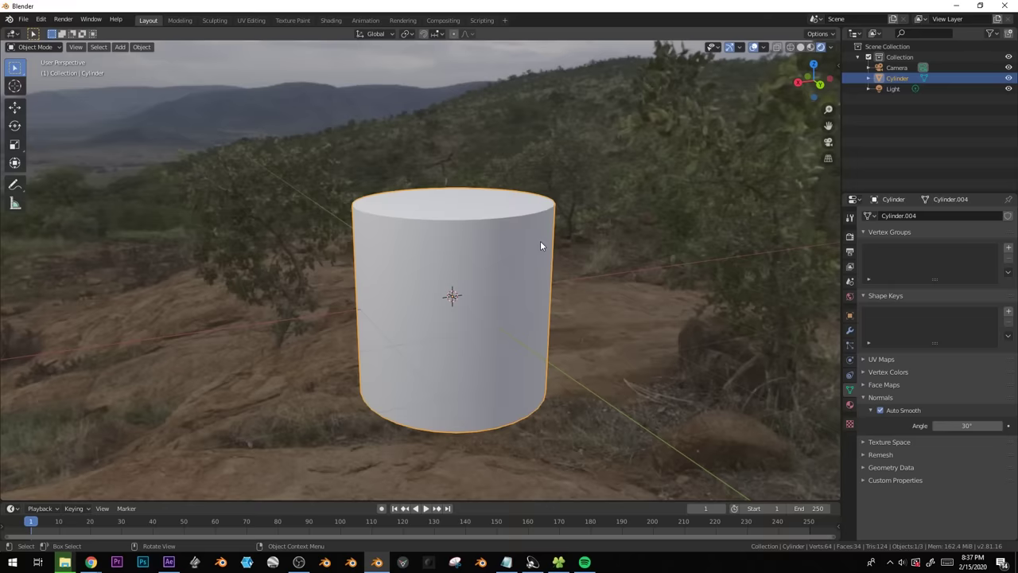
pyautogui.scroll(-2, 540, 244)
# In Edit Mode, stretch the cylinder taller along the Z axis.
pyautogui.press('Tab')
pyautogui.scroll(-4, 540, 244)
pyautogui.moveTo(540, 243); pyautogui.dragTo(573, 238, button='middle')
pyautogui.press('s')
pyautogui.press('z')
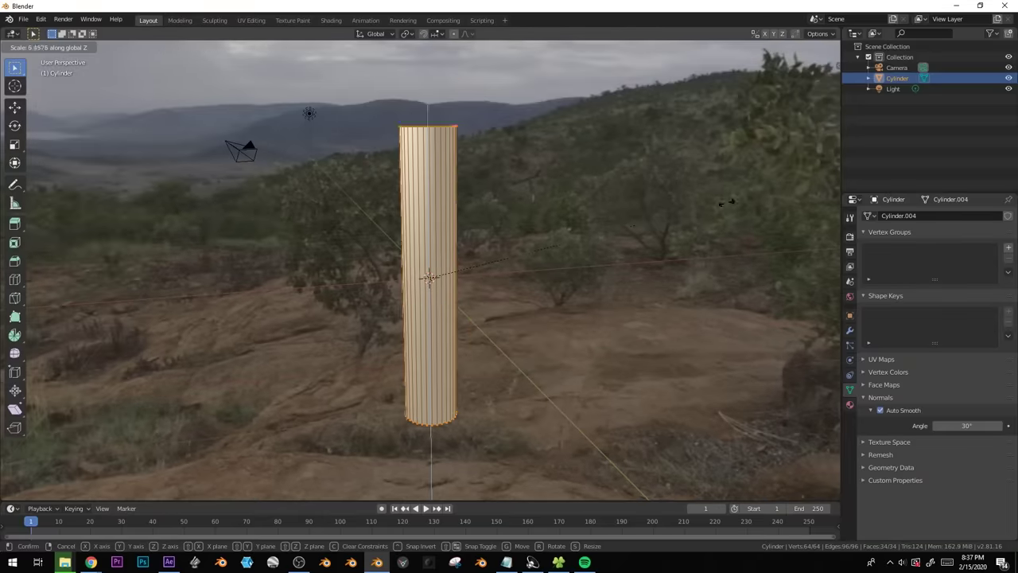
pyautogui.click(730, 201)
# Add loop cuts around the cylinder and extrude the selected rings outward along normals.
pyautogui.hotkey('ctrl', 'r')
pyautogui.click(429, 209)
pyautogui.hotkey('ctrl', 'r')
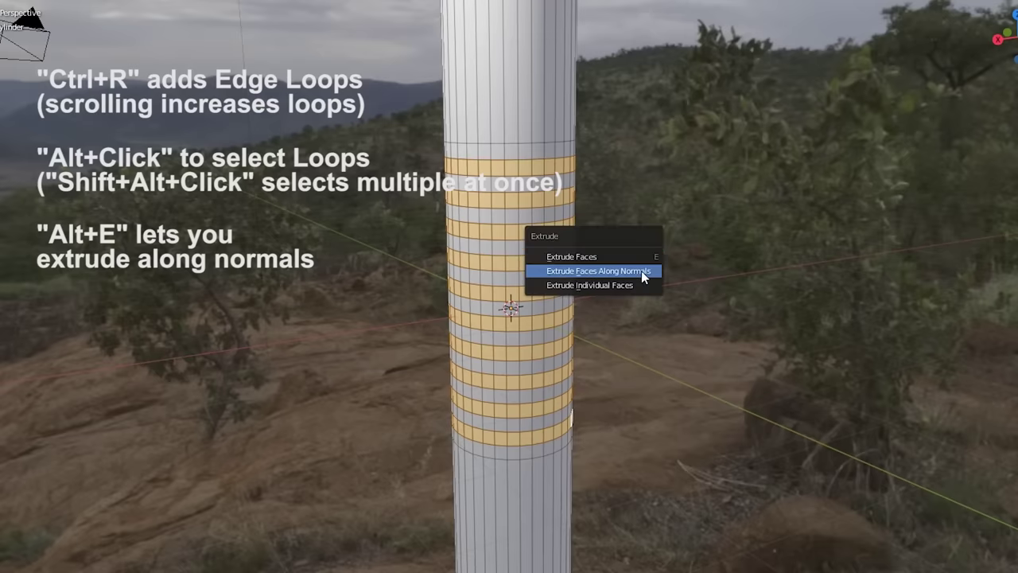
pyautogui.click(641, 270)
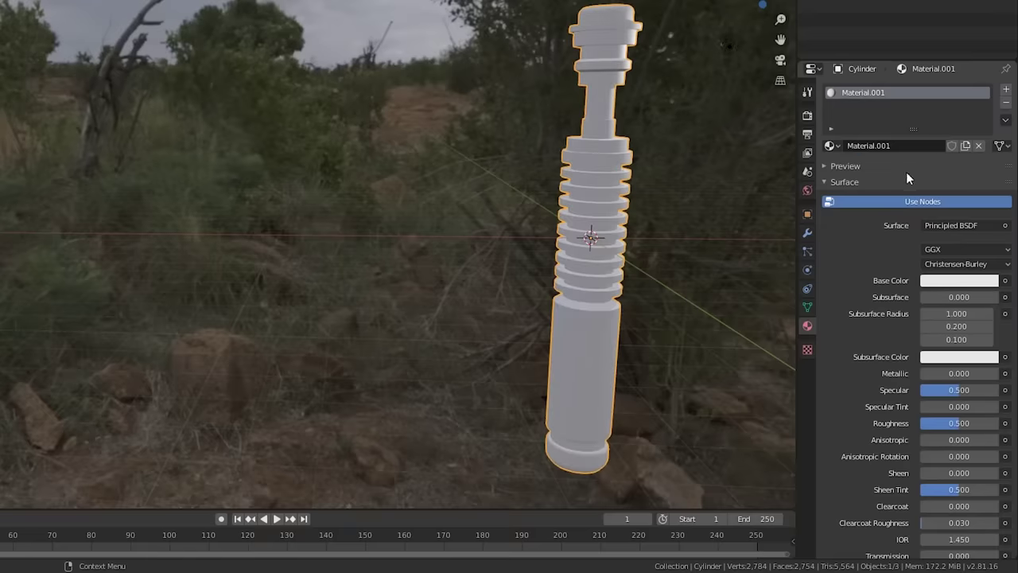
# Make the hilt metallic with lower roughness, assign a black material to the ridges, and add a copper material.
pyautogui.moveTo(935, 373); pyautogui.dragTo(999, 373)
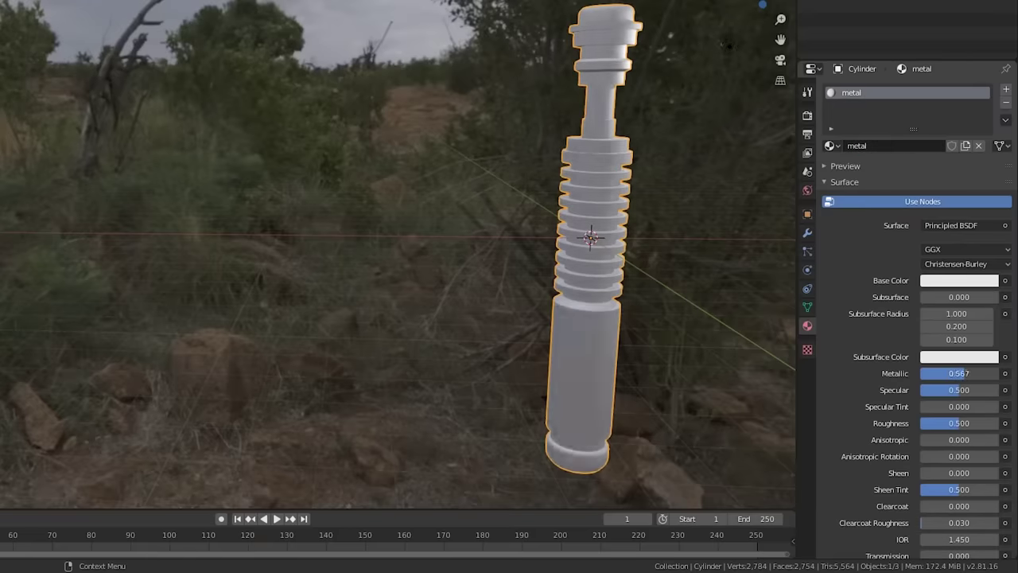
pyautogui.moveTo(958, 423); pyautogui.dragTo(934, 423)
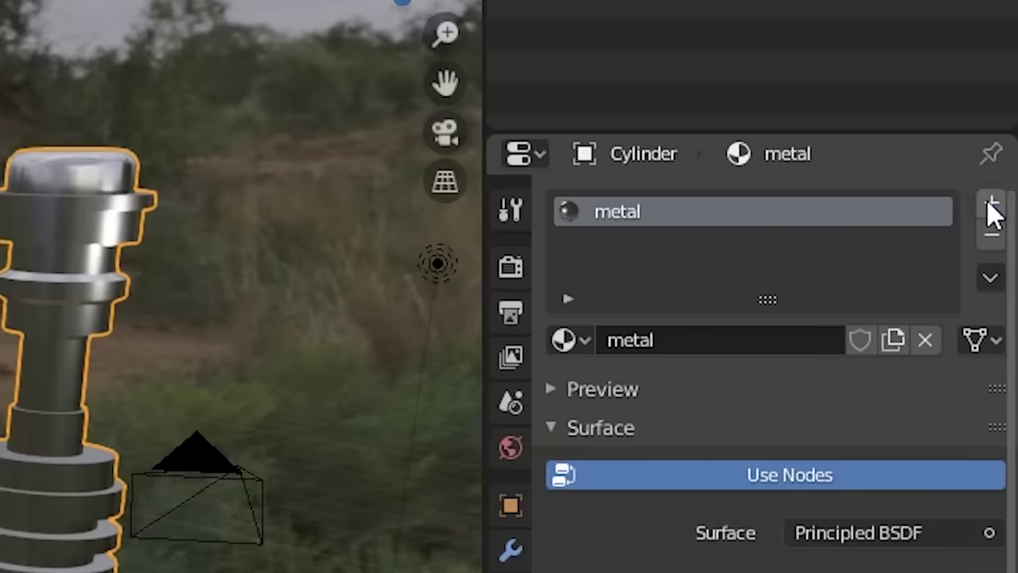
pyautogui.click(991, 204)
pyautogui.click(722, 406)
pyautogui.doubleClick(724, 405)
pyautogui.write('black')
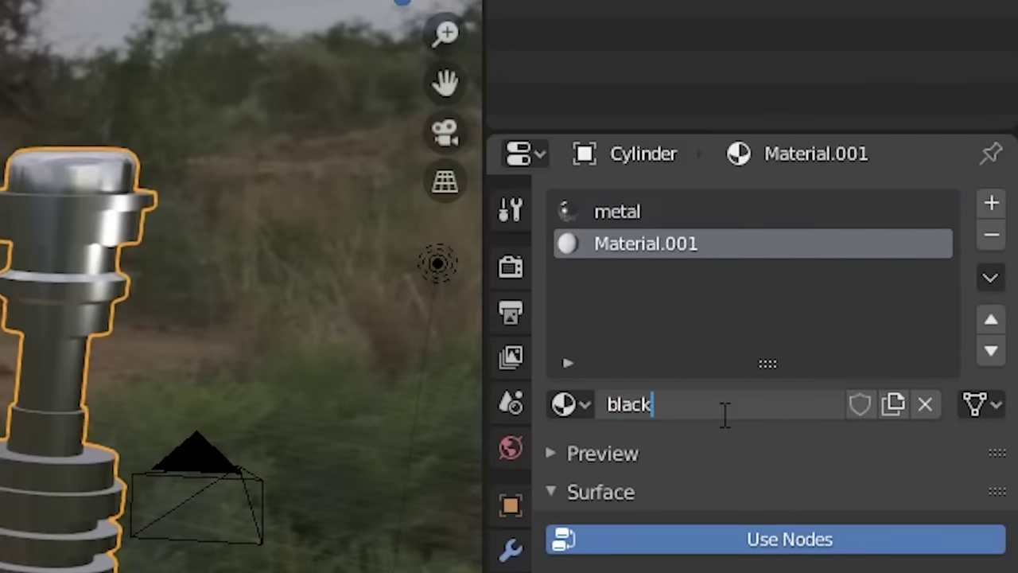
pyautogui.press('Return')
pyautogui.click(945, 324)
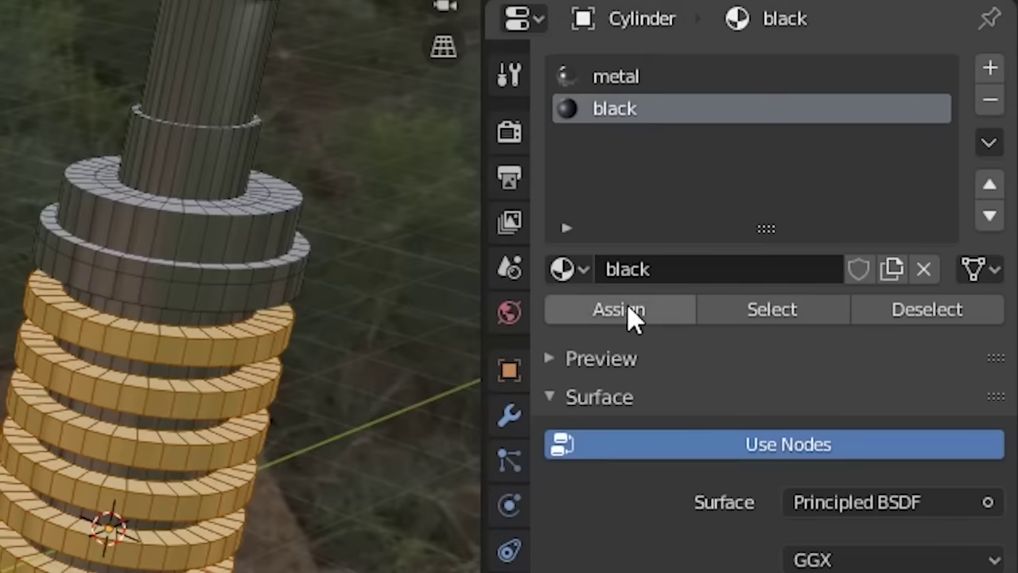
pyautogui.click(628, 311)
pyautogui.click(990, 67)
pyautogui.click(763, 269)
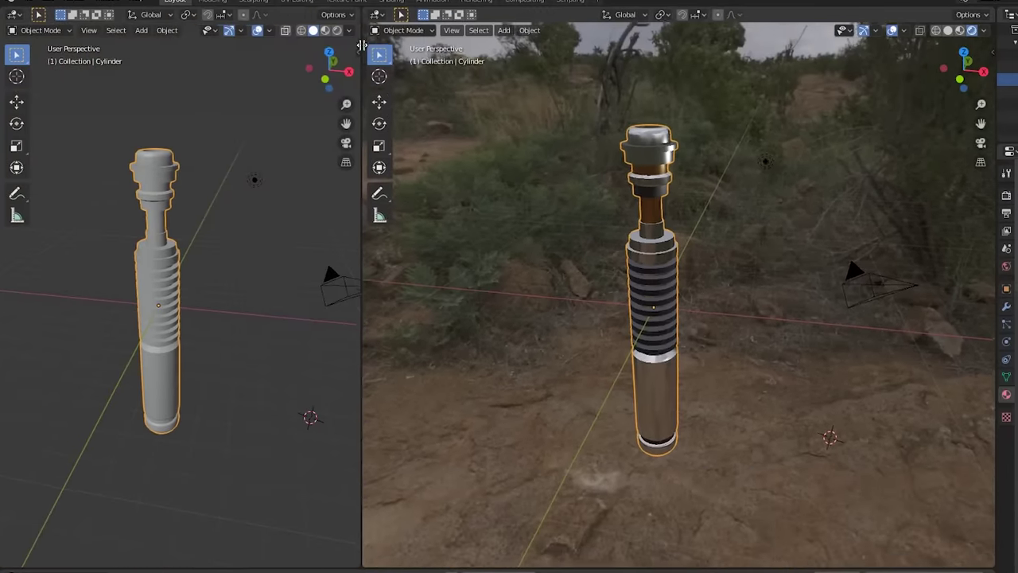
# In the Shader Editor, add an Image Texture node loaded with underneath.jpg.
pyautogui.click(15, 15)
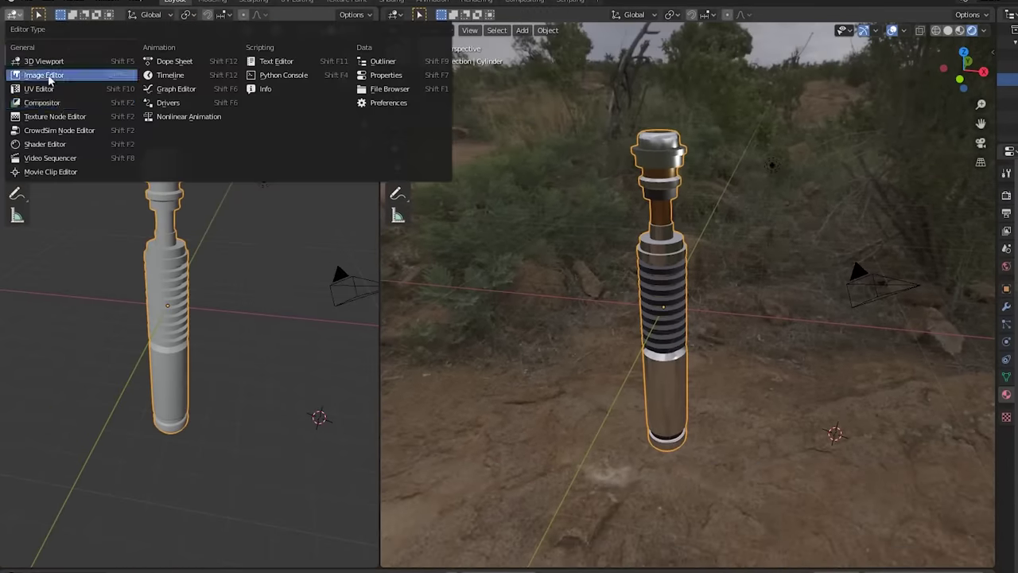
pyautogui.click(66, 145)
pyautogui.hotkey('shift', 'a')
pyautogui.click(159, 366)
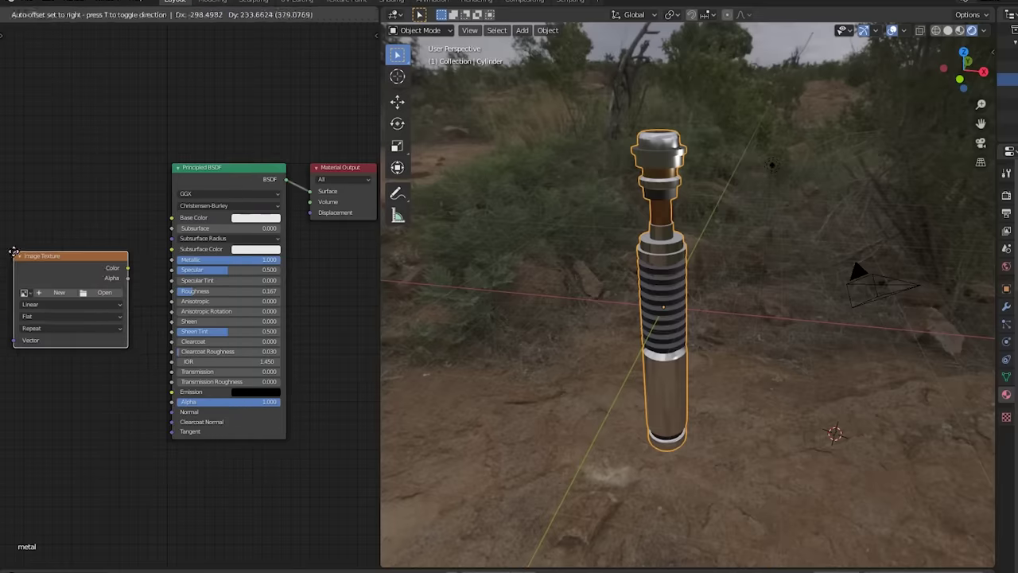
pyautogui.click(20, 248)
pyautogui.click(111, 289)
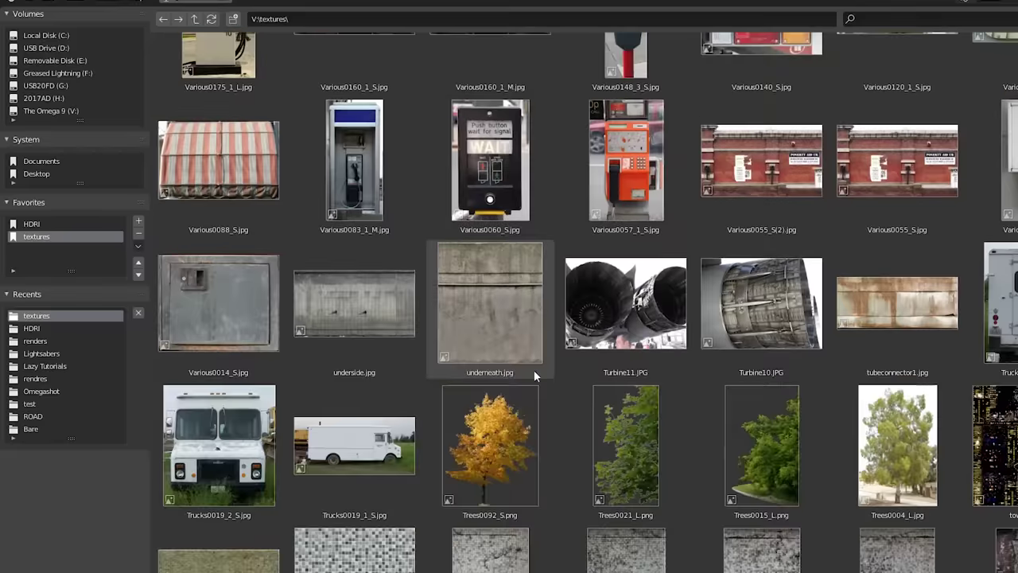
pyautogui.doubleClick(487, 310)
pyautogui.moveTo(495, 312)
pyautogui.mouseDown(button='middle')
pyautogui.moveTo(673, 341)
pyautogui.moveTo(675, 311)
pyautogui.mouseUp(button='middle')
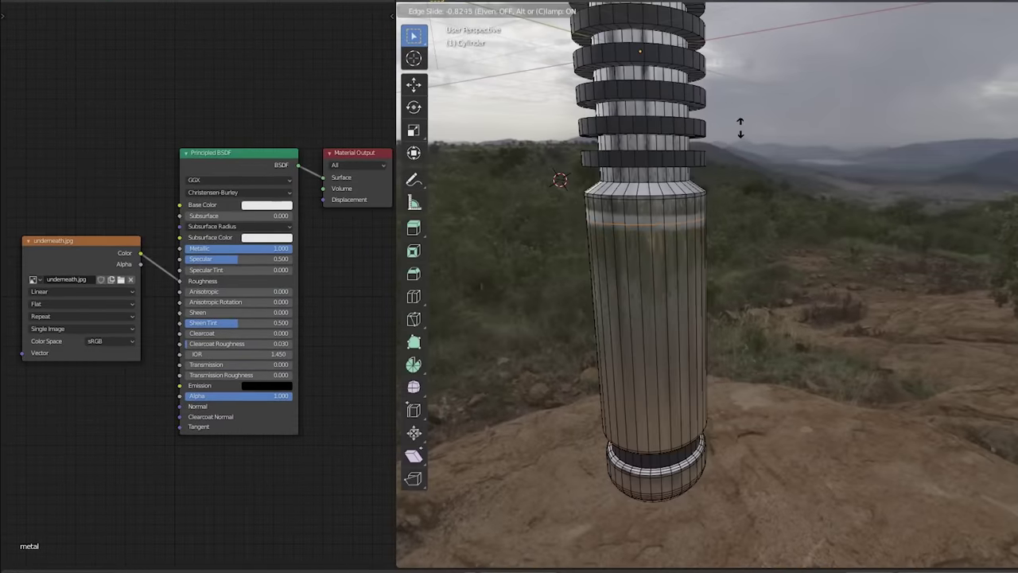
# Confirm a slid edge loop's position and scale it slightly wider.
pyautogui.click(739, 128)
pyautogui.press('s')
pyautogui.click(844, 225)
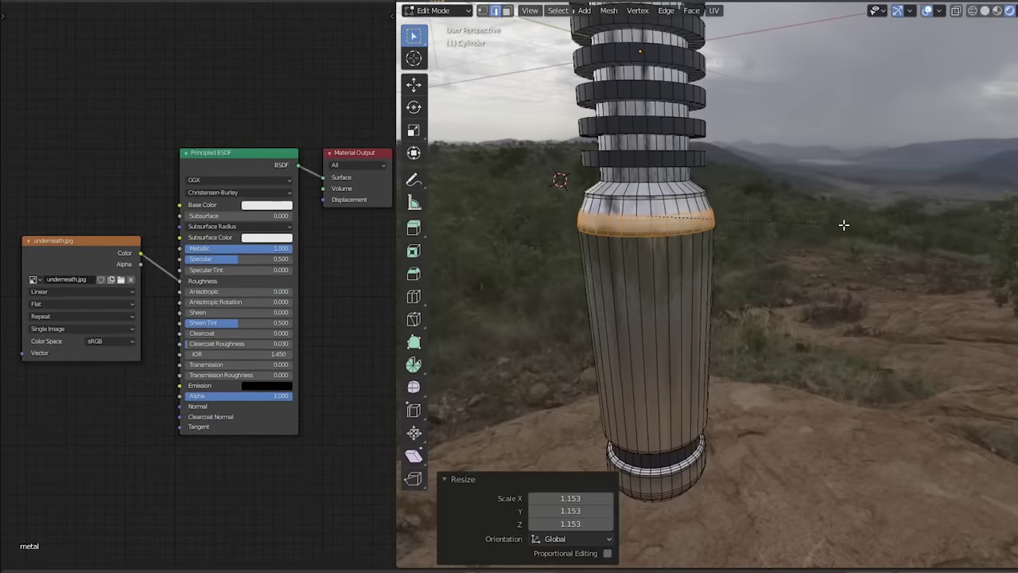